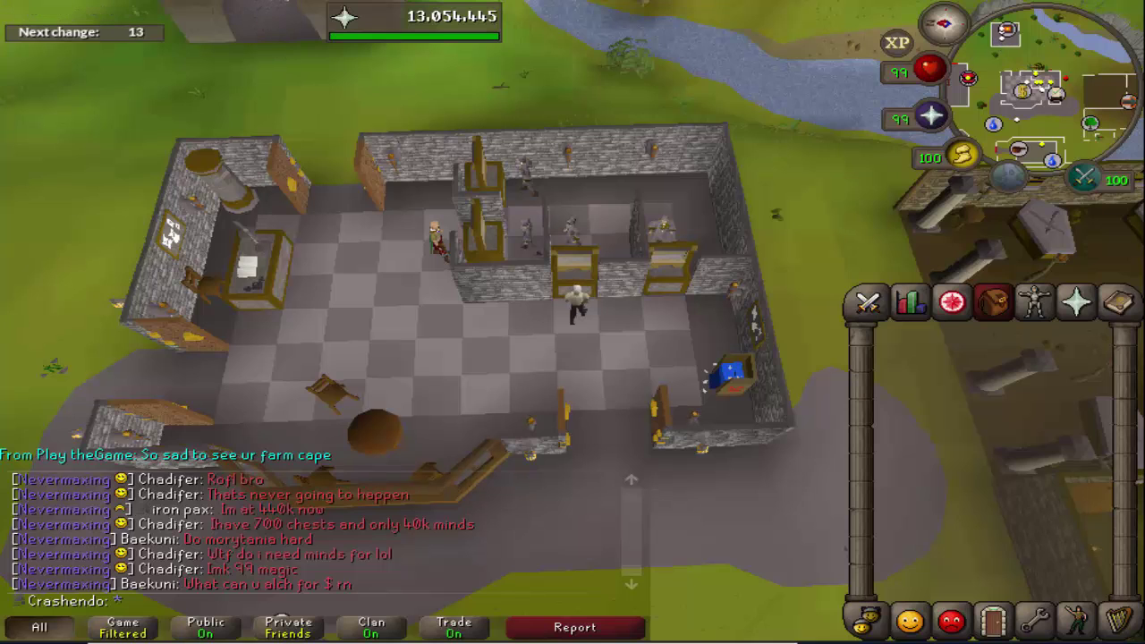
Step: Switch to the Herblore Experience Calculator, view the time needed to collect secondaries, and close the information window
{"action": "key", "text": "alt+Tab"}
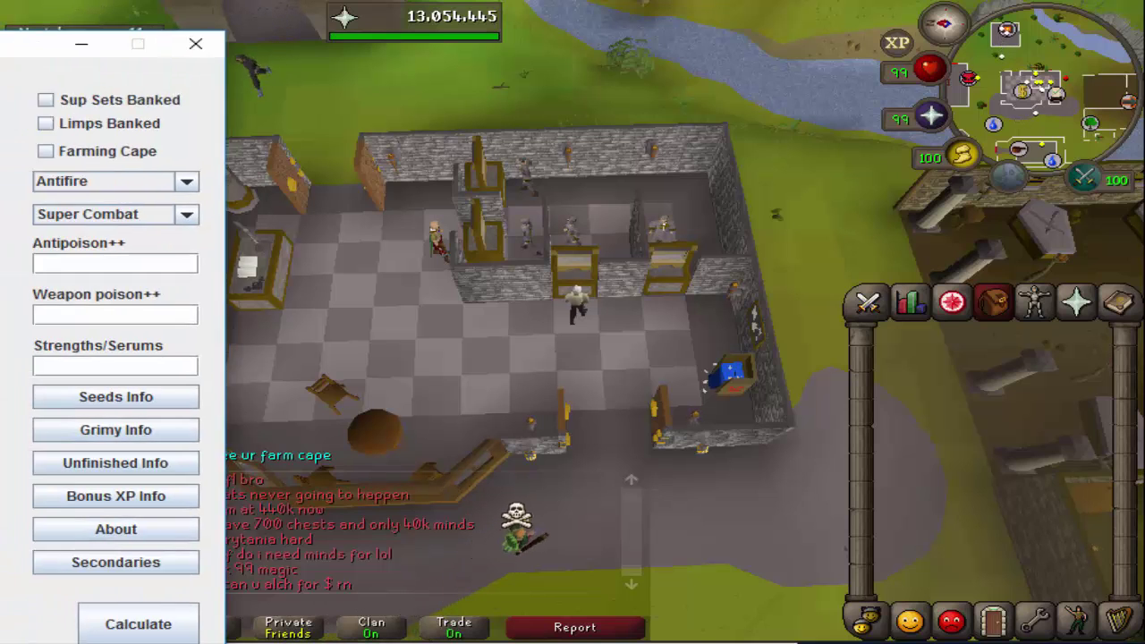
{"action": "left_click_drag", "start_coordinate": [375, 70], "coordinate": [483, 30]}
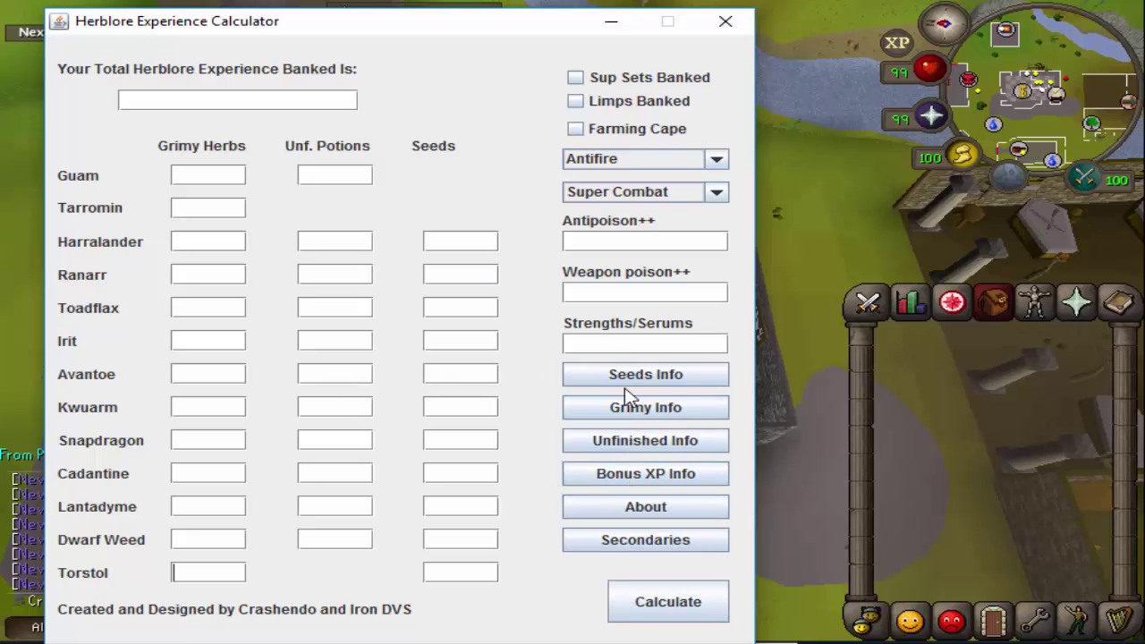
{"action": "left_click", "coordinate": [626, 506]}
{"action": "left_click", "coordinate": [615, 546]}
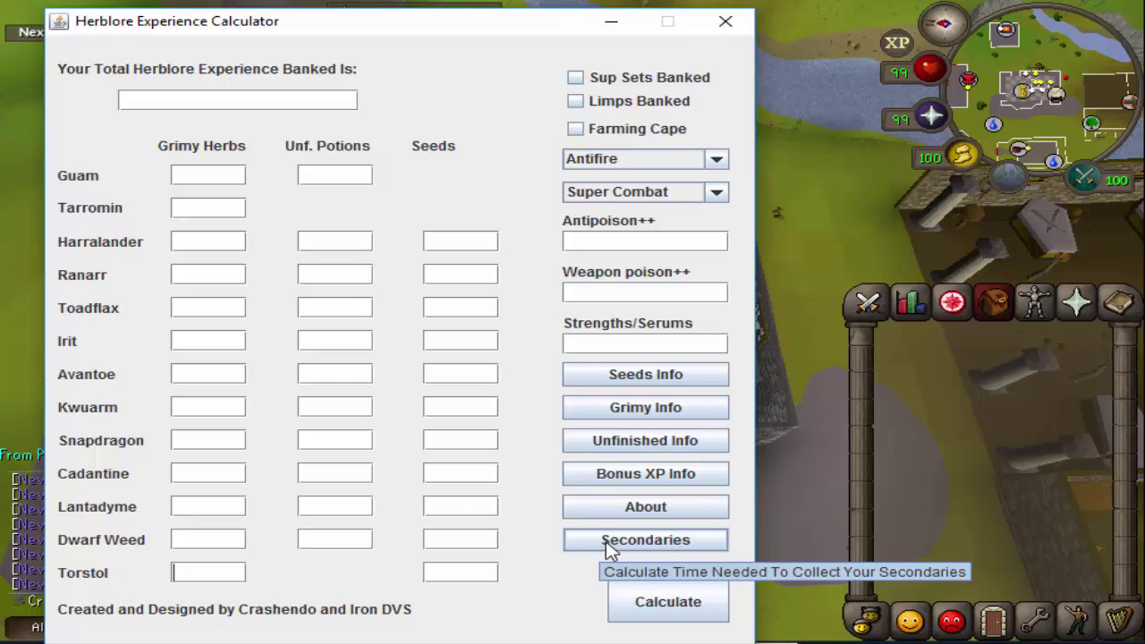
{"action": "left_click", "coordinate": [608, 544]}
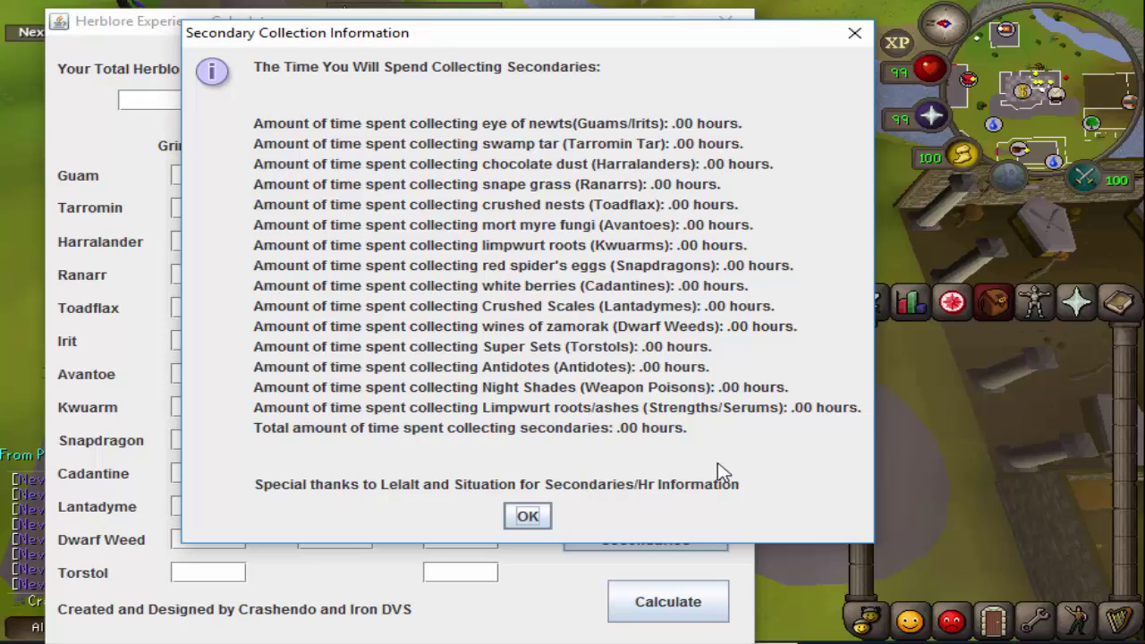
{"action": "left_click", "coordinate": [853, 40]}
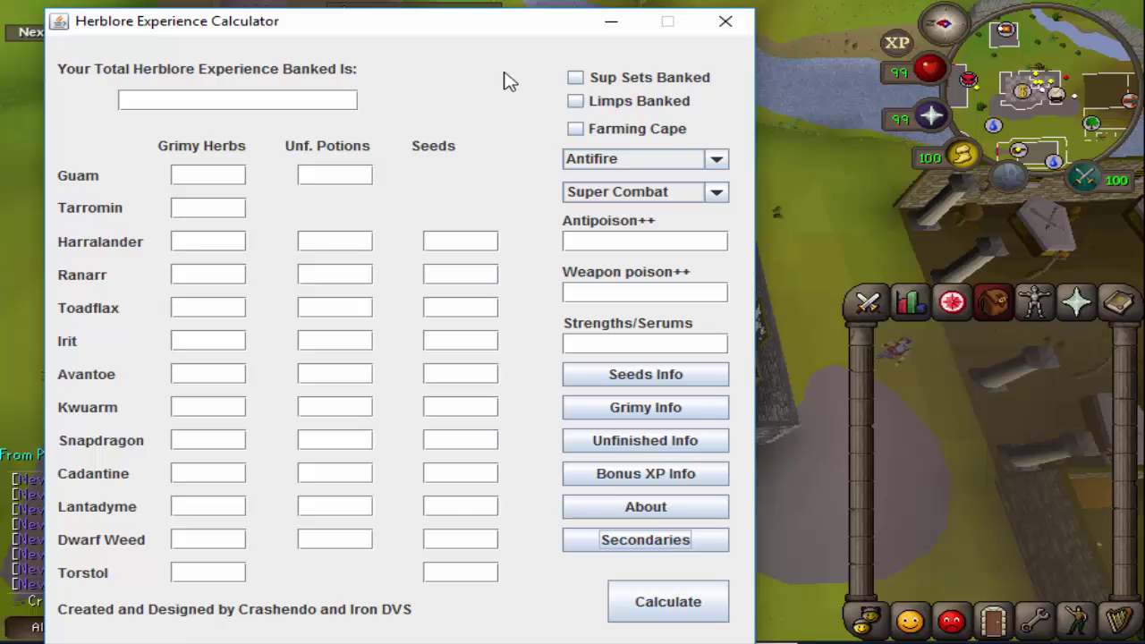
Step: Try the Sup Sets Banked option with the secondary collection times, and leave both Sup Sets Banked and Limps Banked unticked
{"action": "left_click", "coordinate": [604, 75]}
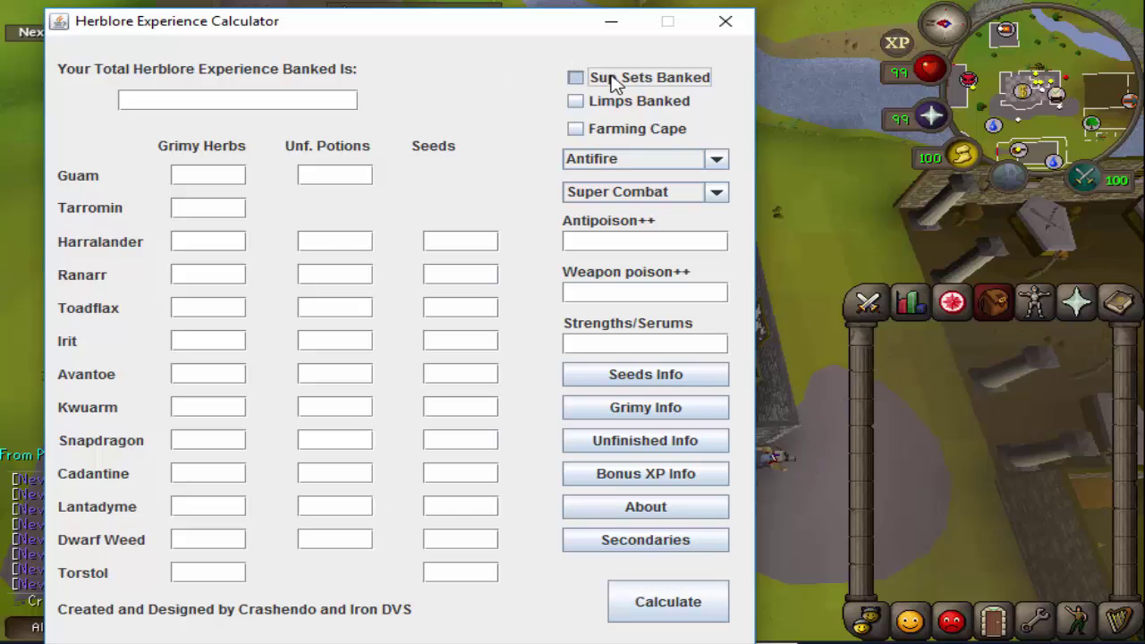
{"action": "left_click", "coordinate": [588, 544]}
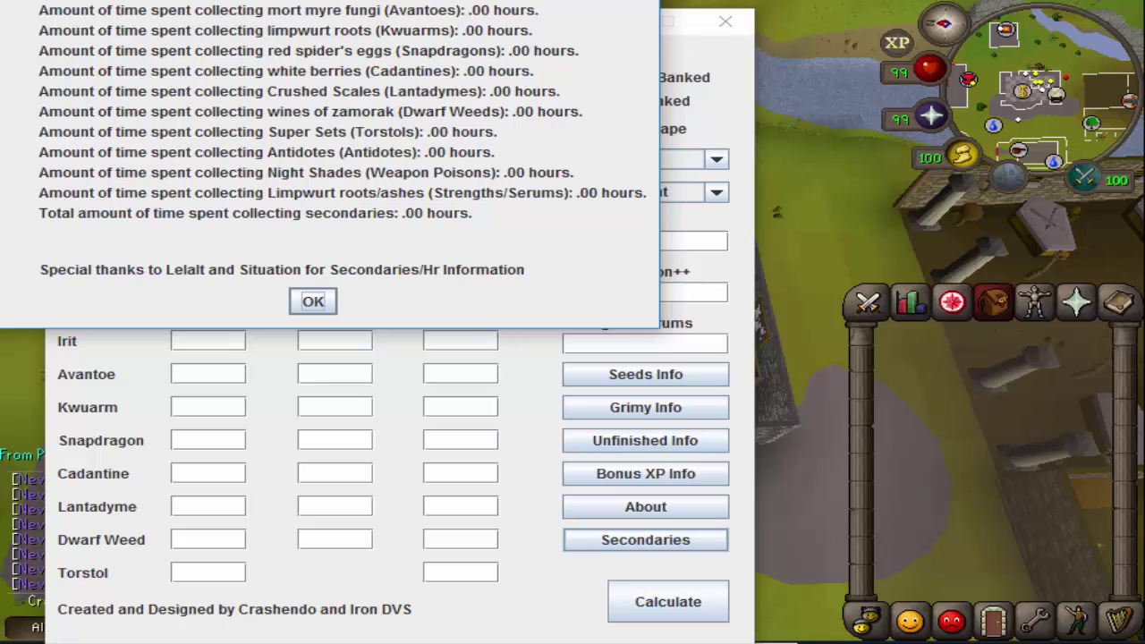
{"action": "key", "text": "Return"}
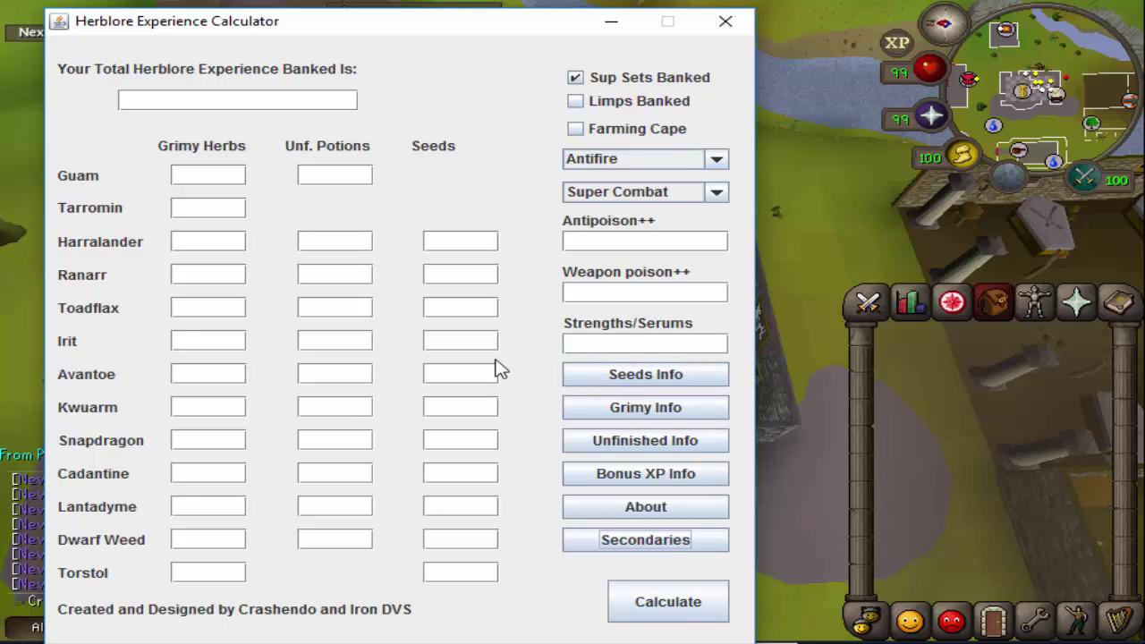
{"action": "left_click", "coordinate": [575, 78]}
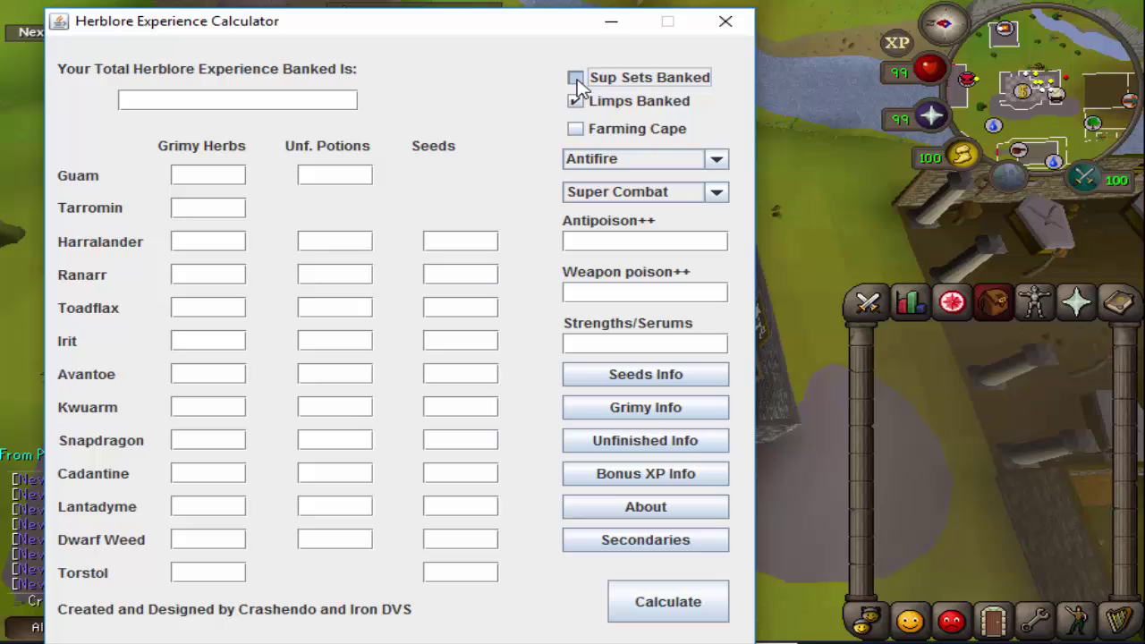
{"action": "left_click", "coordinate": [576, 102]}
{"action": "left_click", "coordinate": [578, 101]}
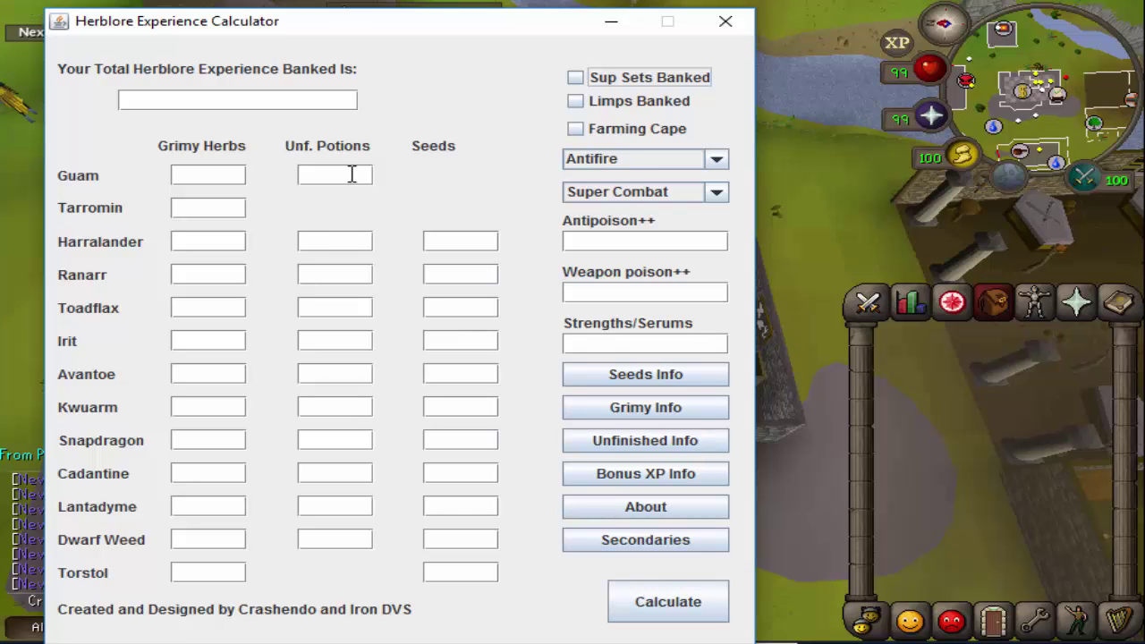
Step: Switch to the game, open the bank to view the herb and potion tab, and return to the filled-in calculator
{"action": "left_click", "coordinate": [759, 268]}
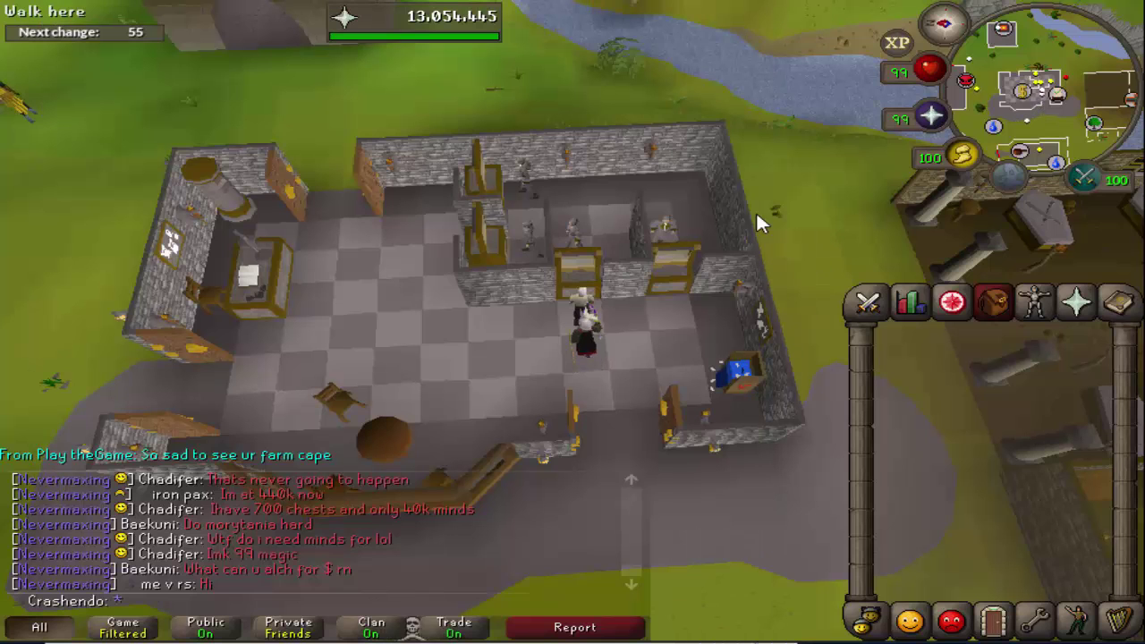
{"action": "left_click", "coordinate": [568, 285]}
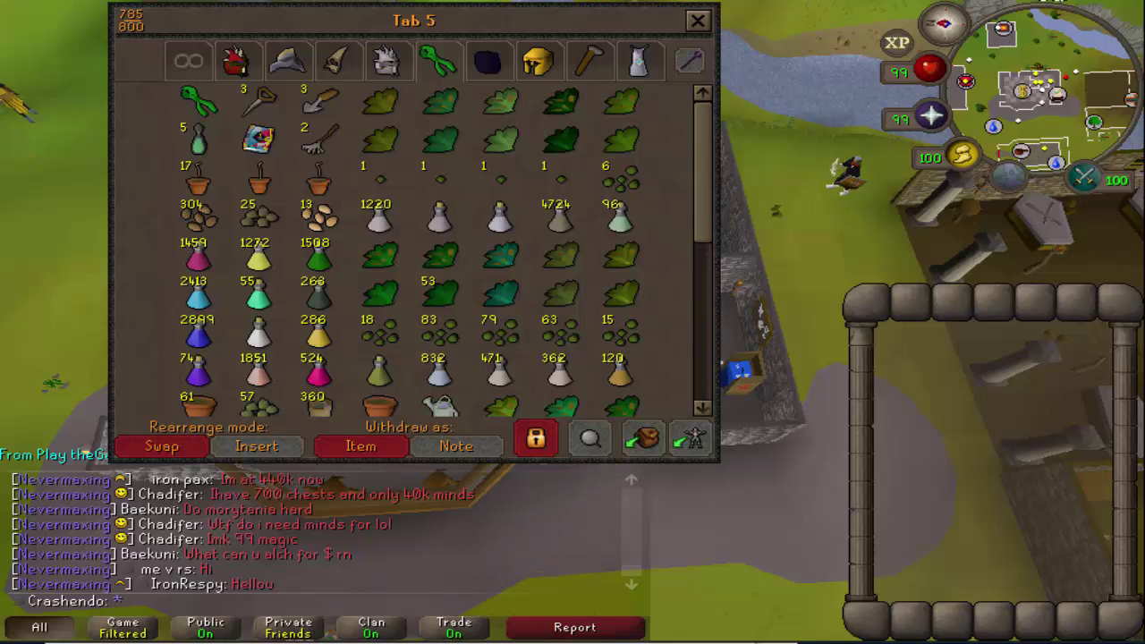
{"action": "key", "text": "alt+Tab"}
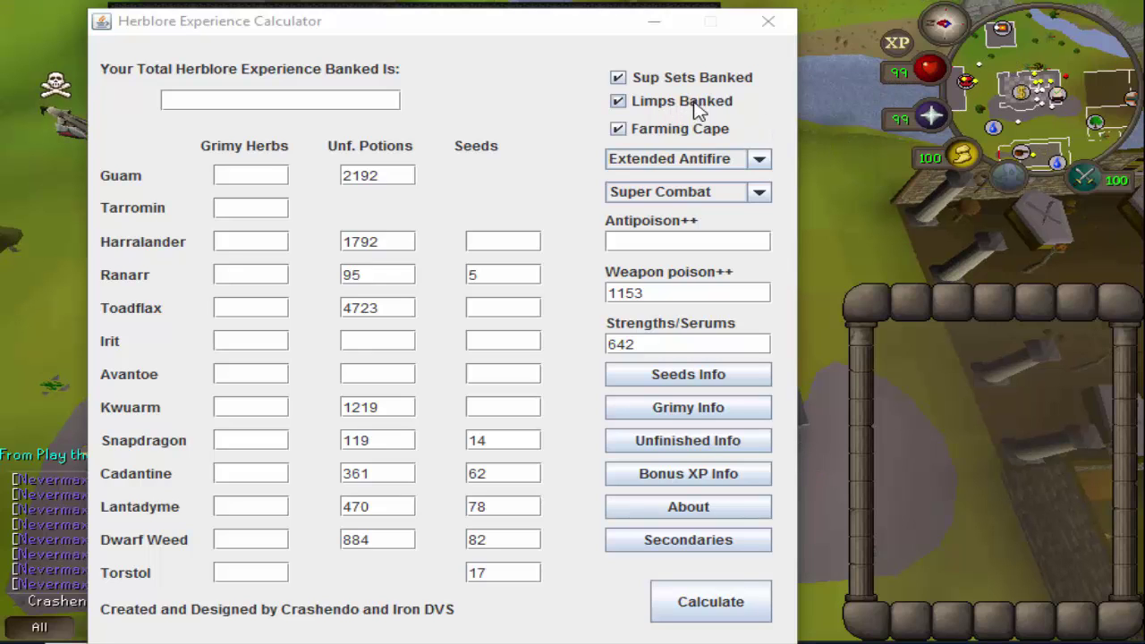
Step: Look at the available antifire potion choices and check the banked potions in the game again
{"action": "left_click", "coordinate": [703, 165]}
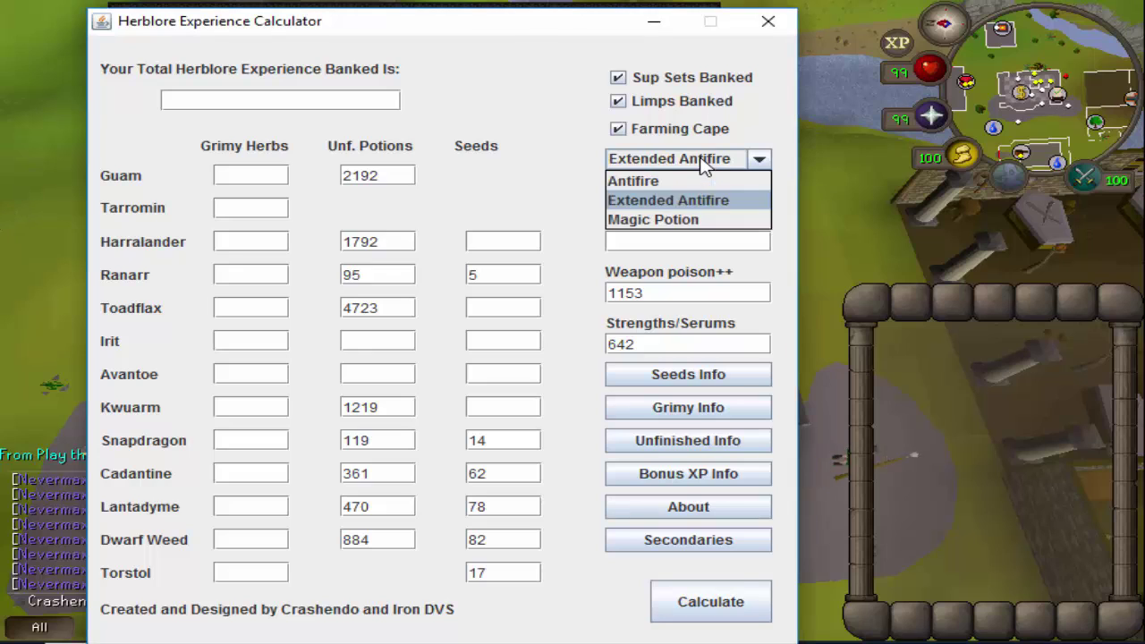
{"action": "left_click", "coordinate": [703, 165]}
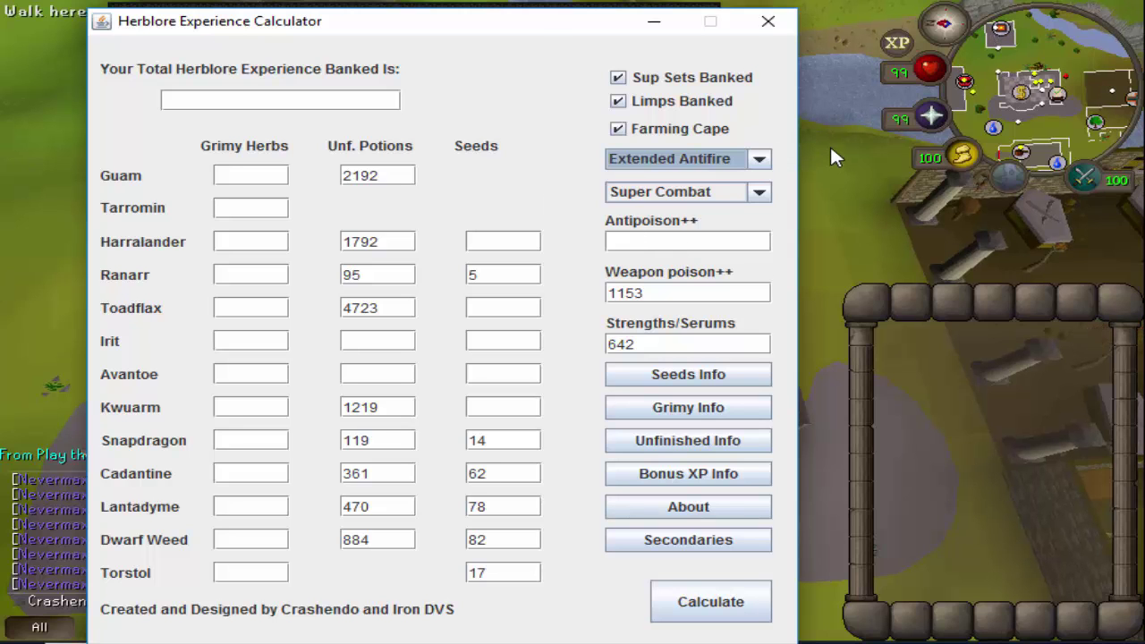
{"action": "left_click", "coordinate": [838, 121]}
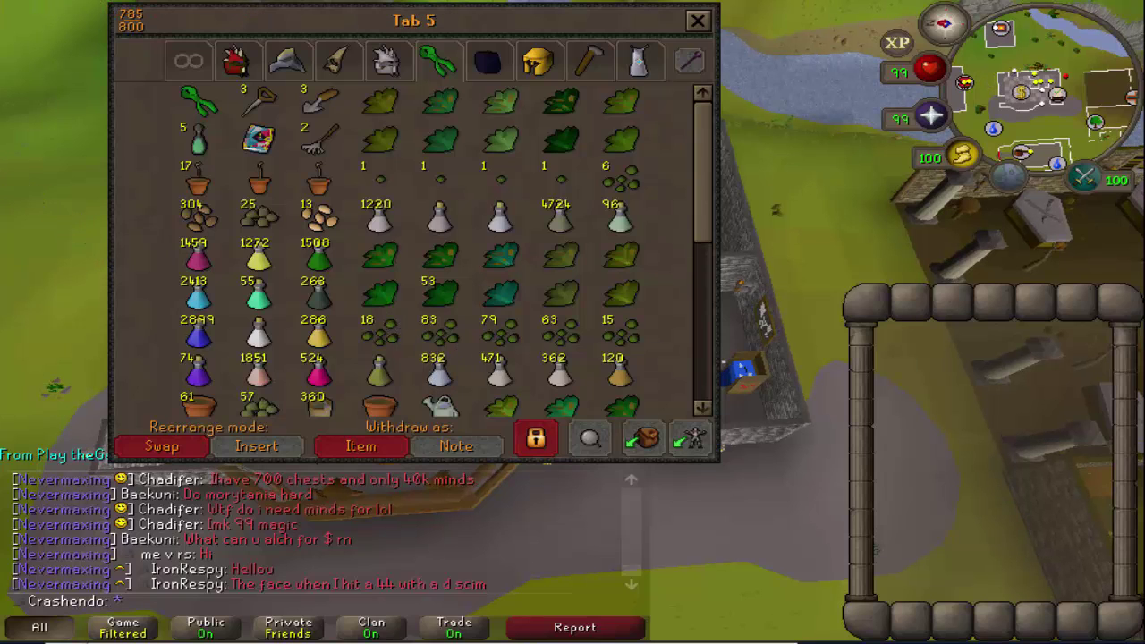
{"action": "key", "text": "alt+Tab"}
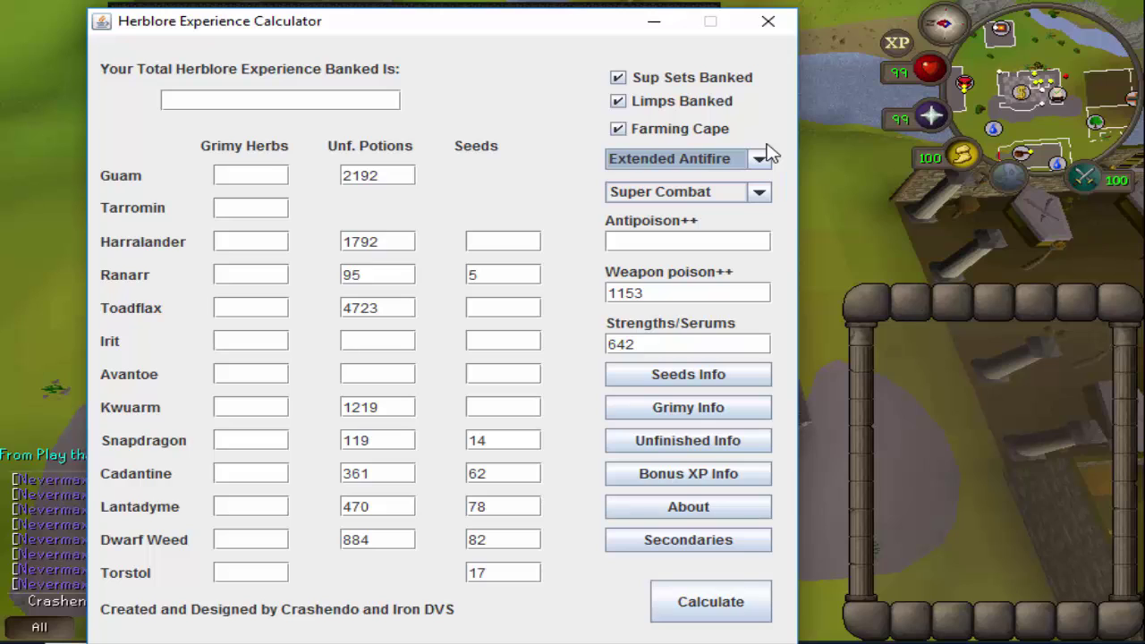
Step: Calculate the total banked Herblore experience with Farming Cape disabled, and again with Farming Cape enabled
{"action": "left_click", "coordinate": [700, 128]}
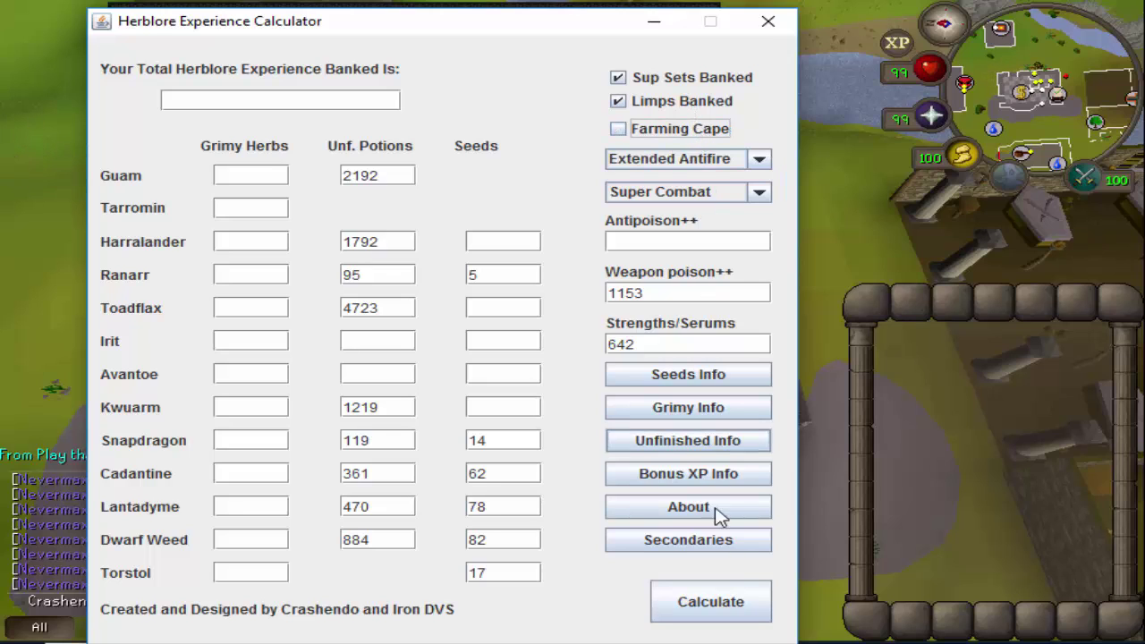
{"action": "left_click", "coordinate": [731, 603]}
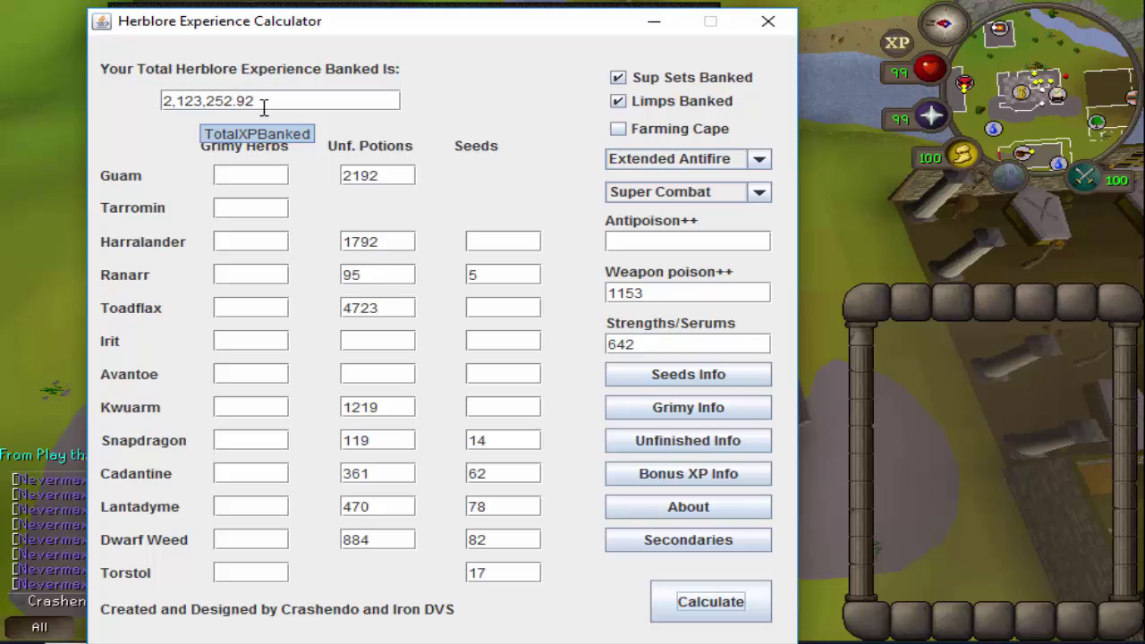
{"action": "left_click", "coordinate": [617, 129]}
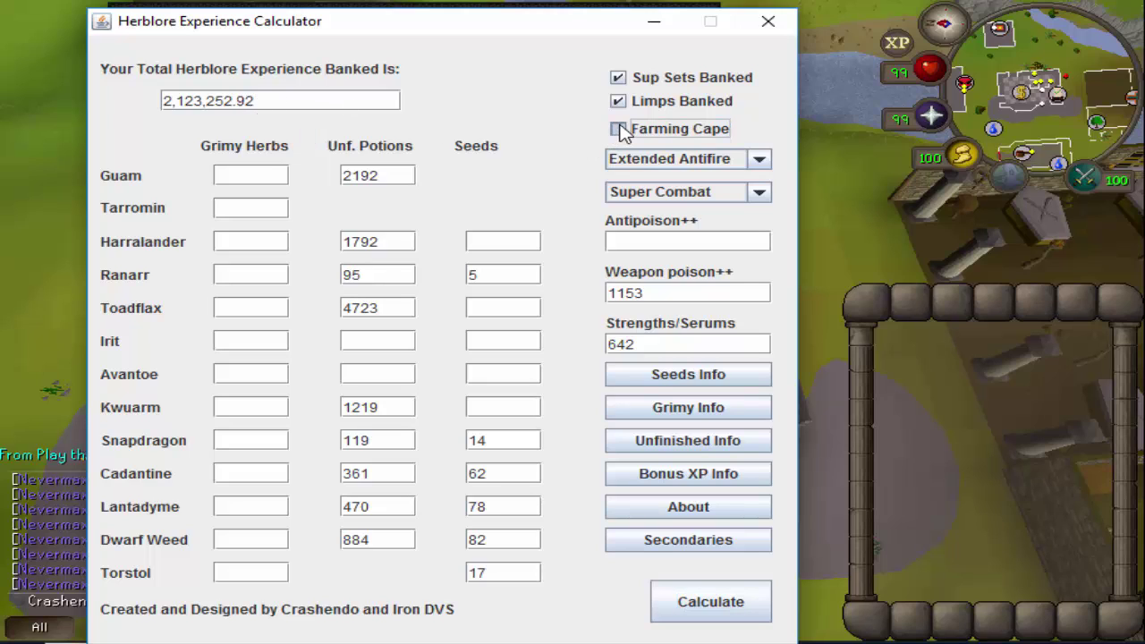
{"action": "left_click", "coordinate": [730, 601]}
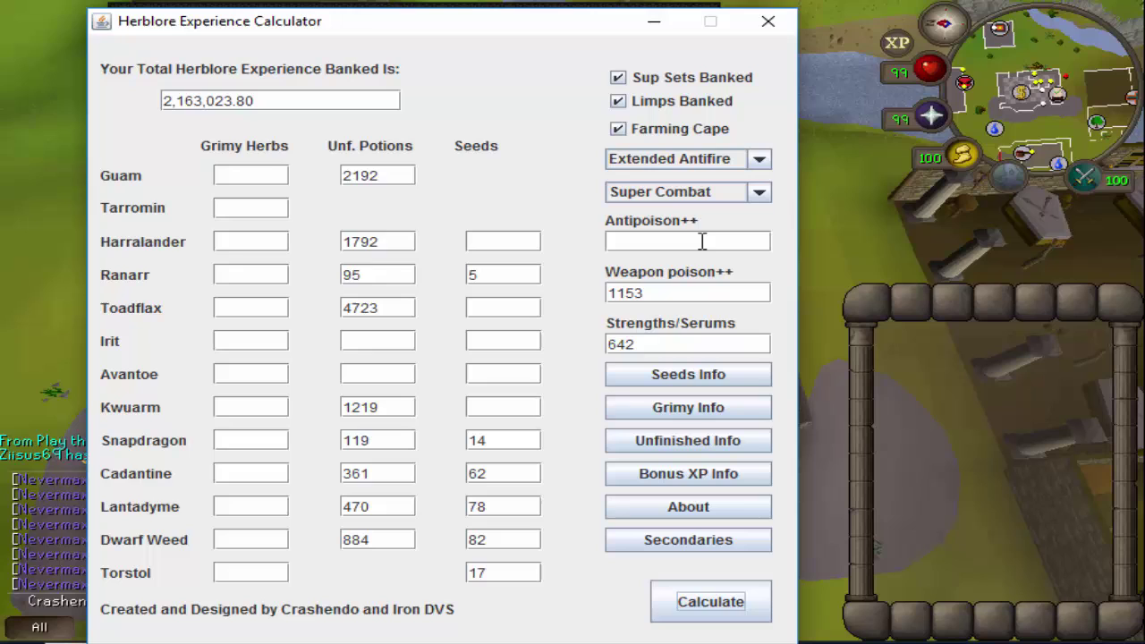
Step: Calculate the banked experience with Zamorakian Brew instead of Super Combat, and restore the Super Combat choice
{"action": "left_click", "coordinate": [653, 161]}
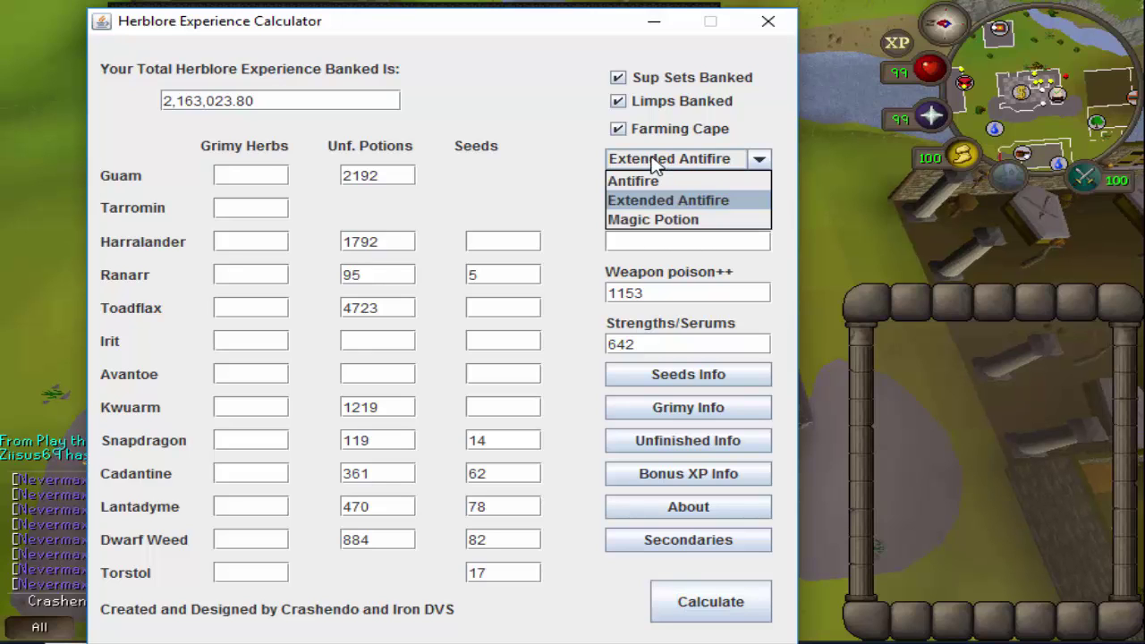
{"action": "left_click", "coordinate": [672, 161]}
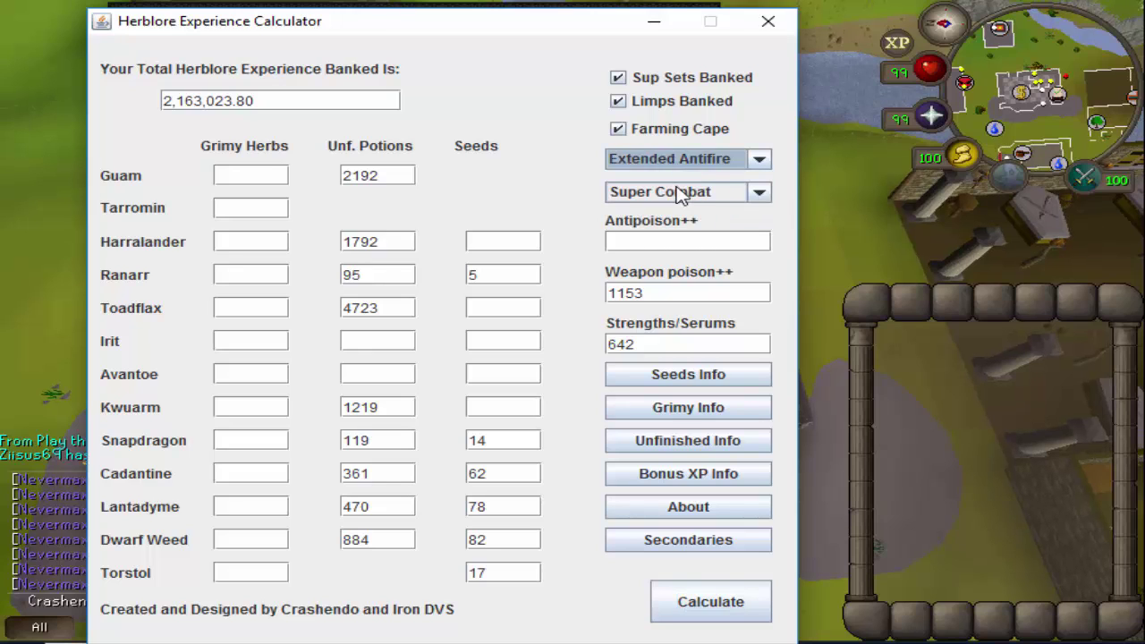
{"action": "left_click", "coordinate": [685, 193]}
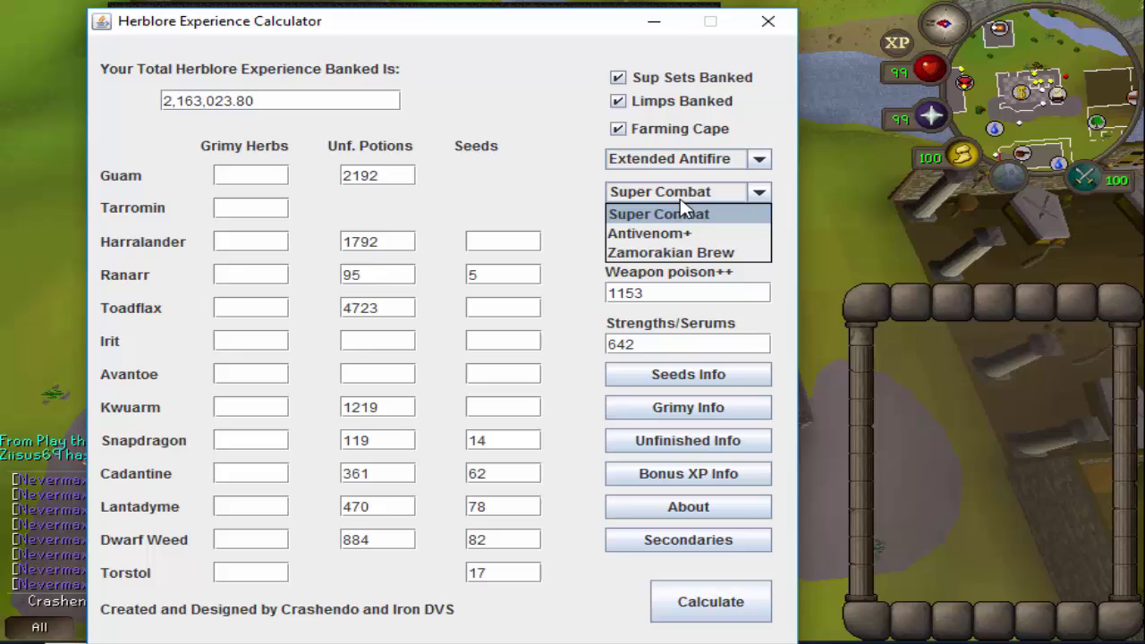
{"action": "left_click", "coordinate": [691, 254]}
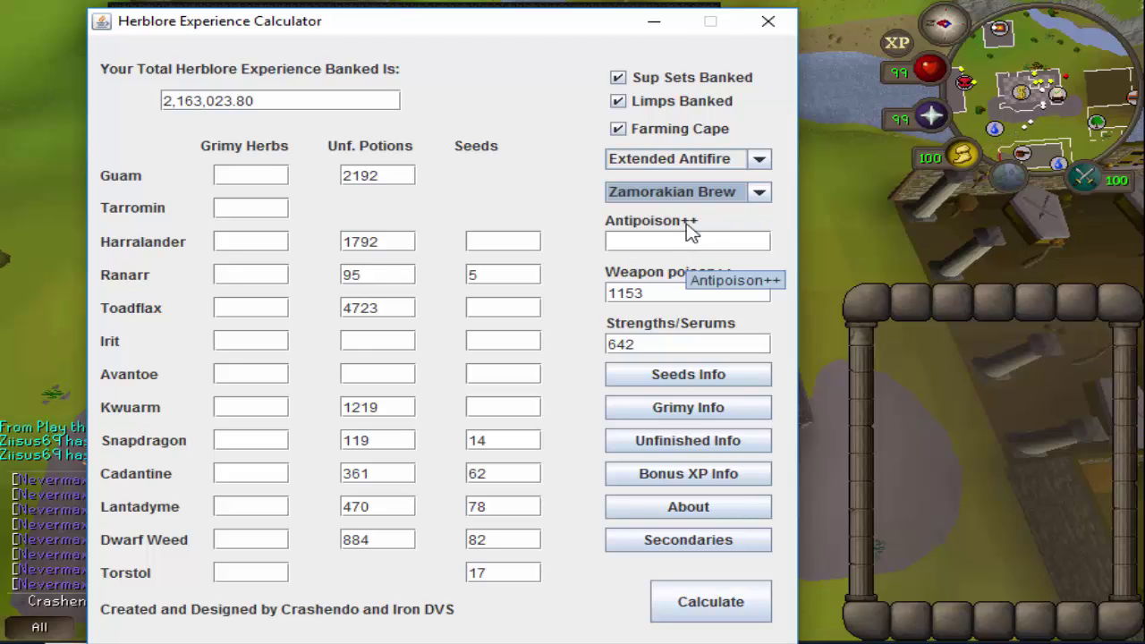
{"action": "left_click", "coordinate": [725, 594]}
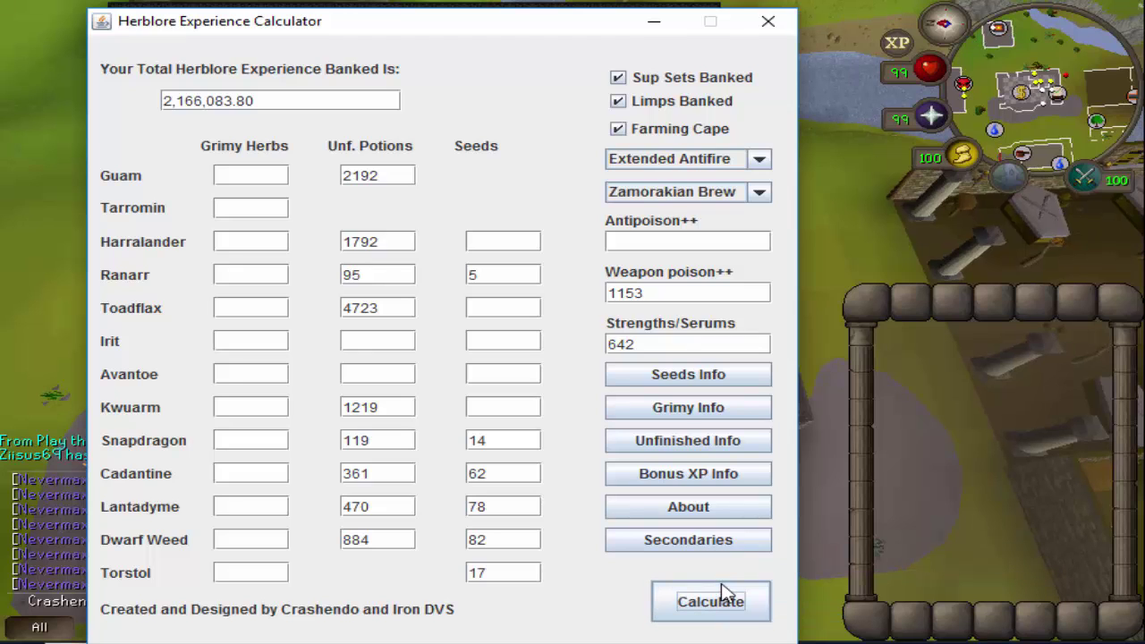
{"action": "left_click", "coordinate": [654, 193]}
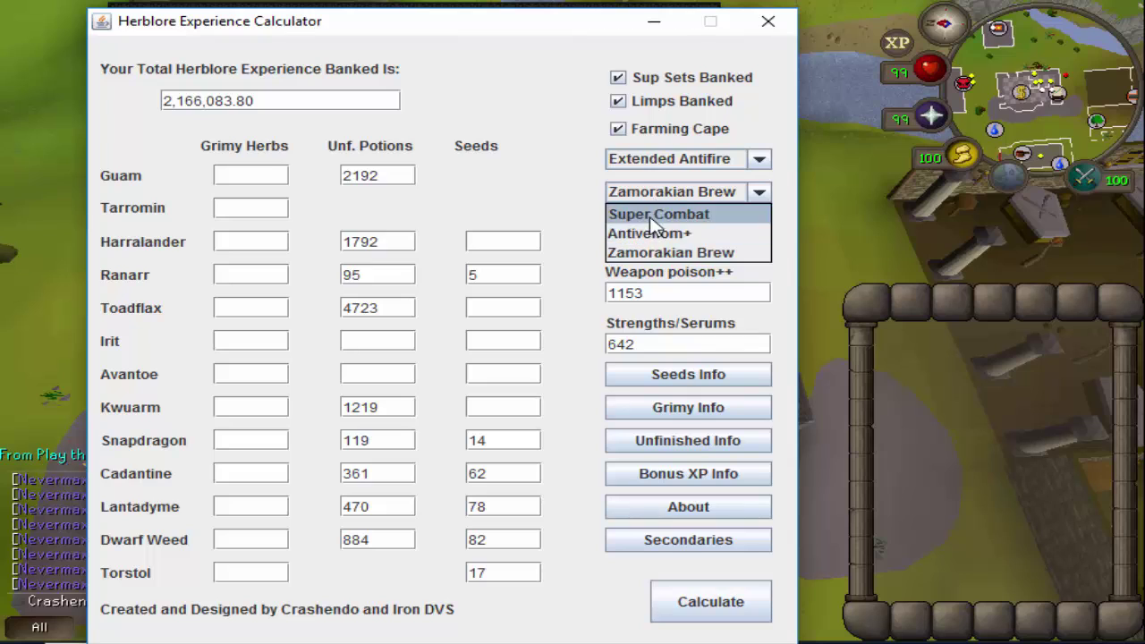
{"action": "left_click", "coordinate": [652, 214]}
Step: Calculate the banked experience with Antifire as the potion choice, and again with Magic Potion
{"action": "left_click", "coordinate": [630, 161]}
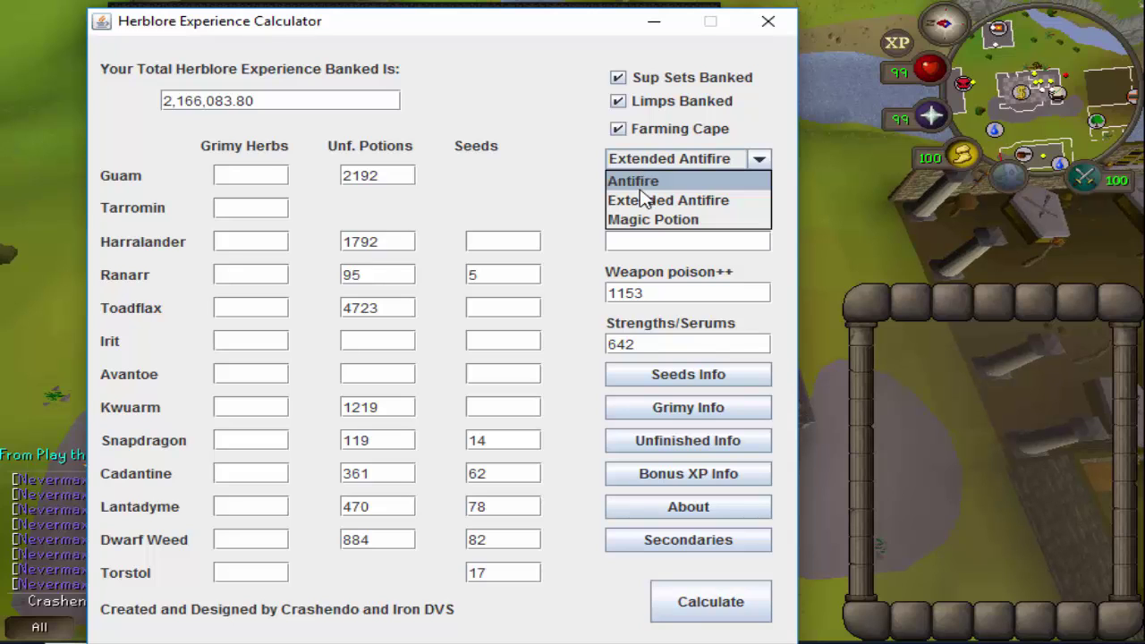
{"action": "left_click", "coordinate": [640, 183]}
{"action": "left_click", "coordinate": [754, 594]}
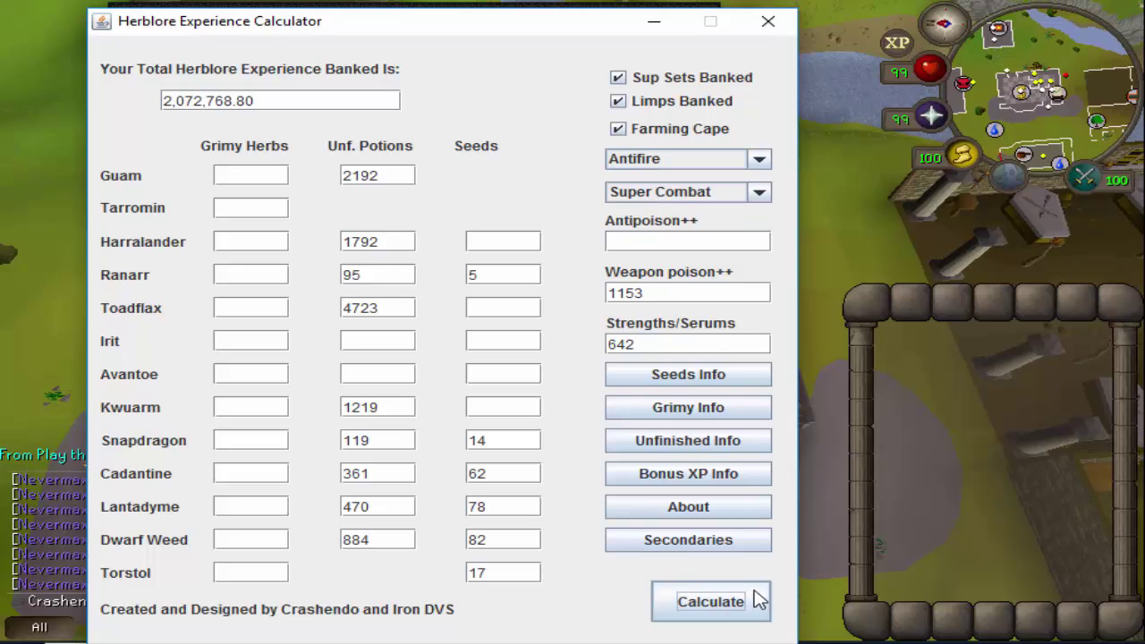
{"action": "left_click", "coordinate": [621, 161]}
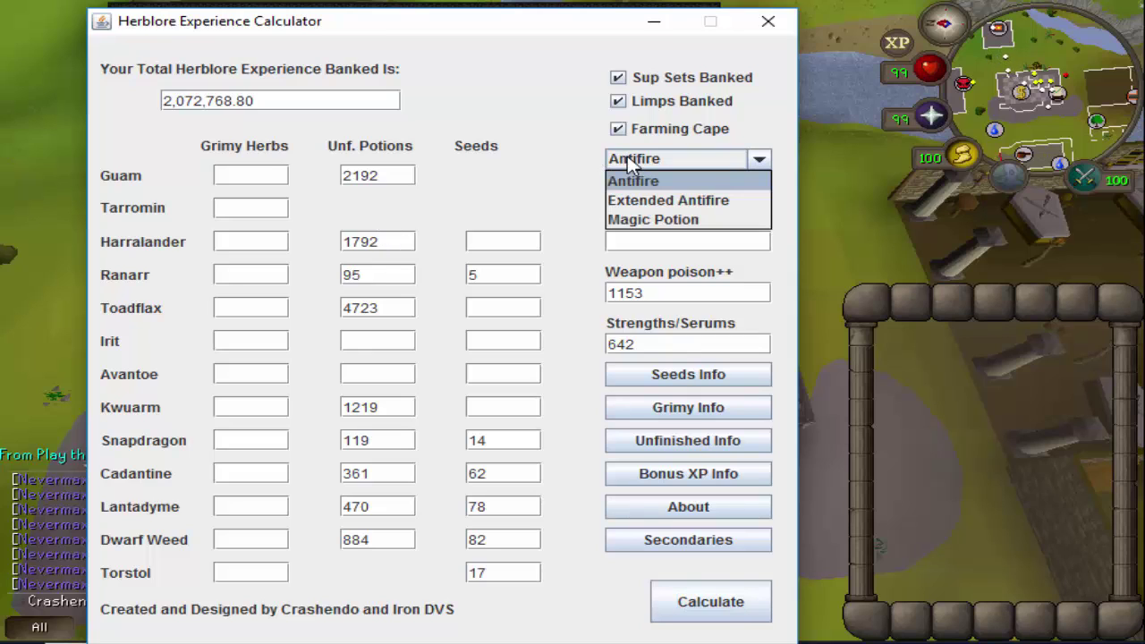
{"action": "left_click", "coordinate": [646, 221]}
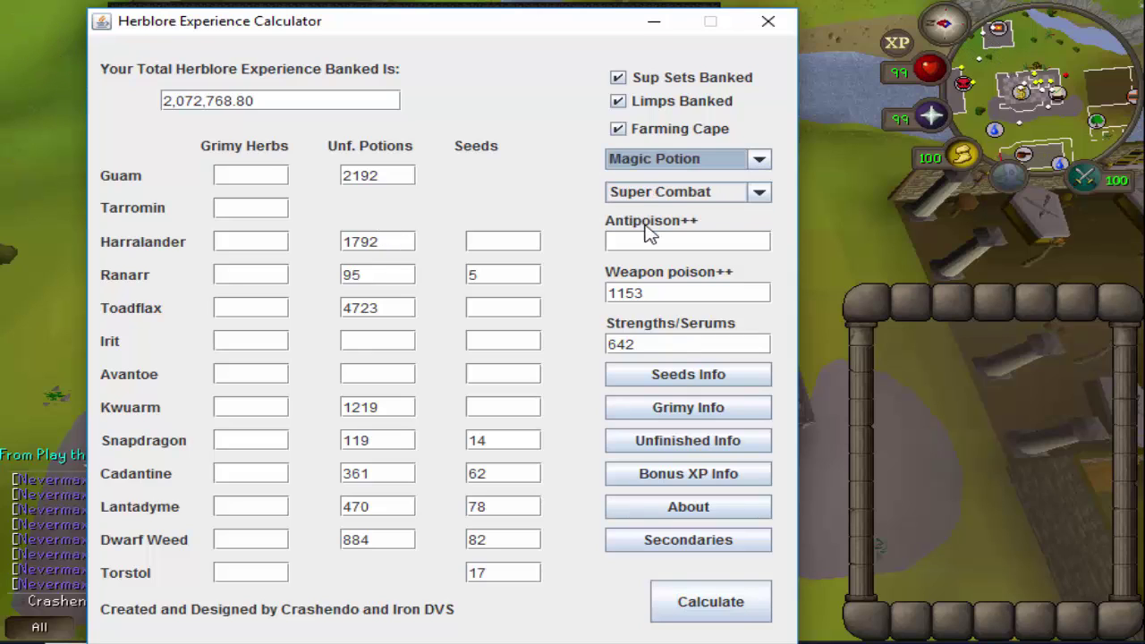
{"action": "left_click", "coordinate": [716, 615]}
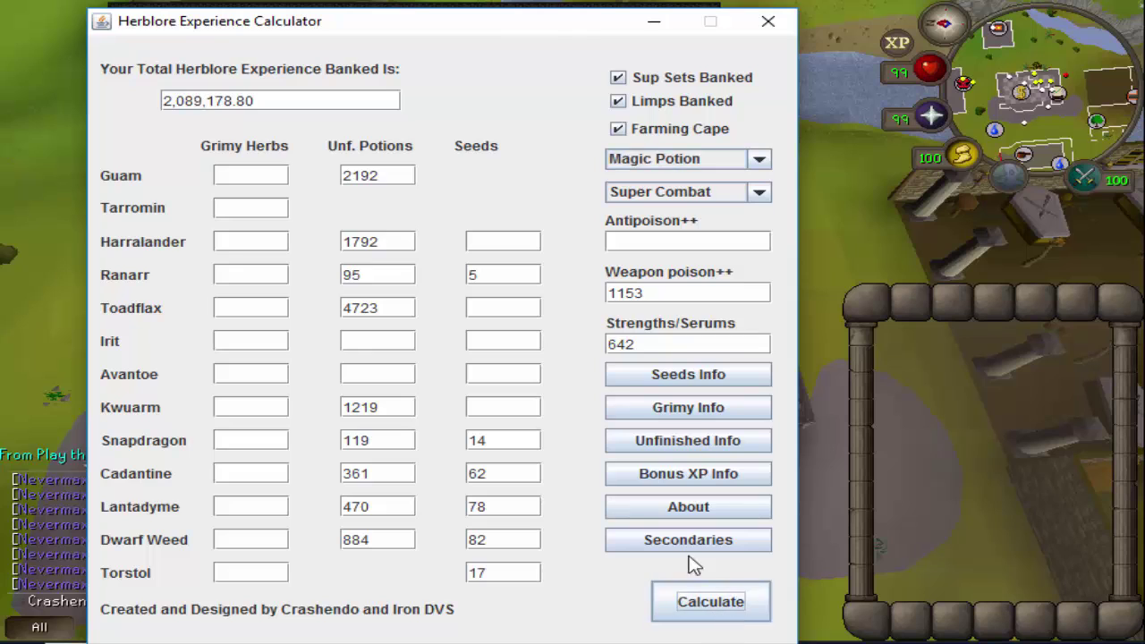
Step: Set the potion choice to Extended Antifire and recalculate the total banked experience
{"action": "left_click", "coordinate": [620, 165]}
{"action": "left_click", "coordinate": [644, 196]}
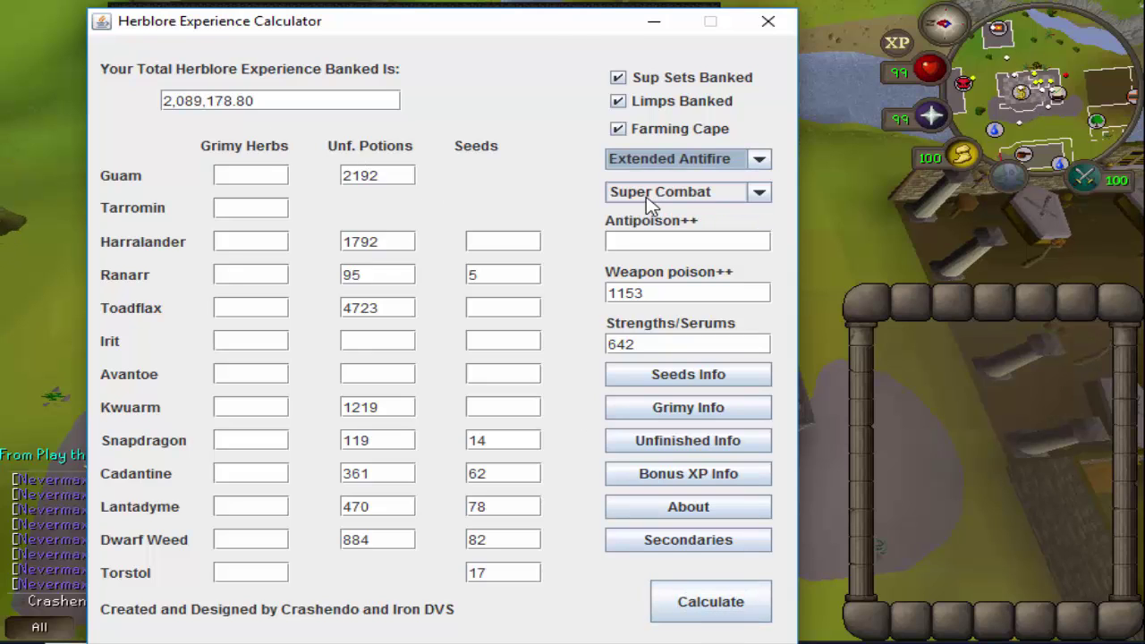
{"action": "left_click", "coordinate": [700, 601]}
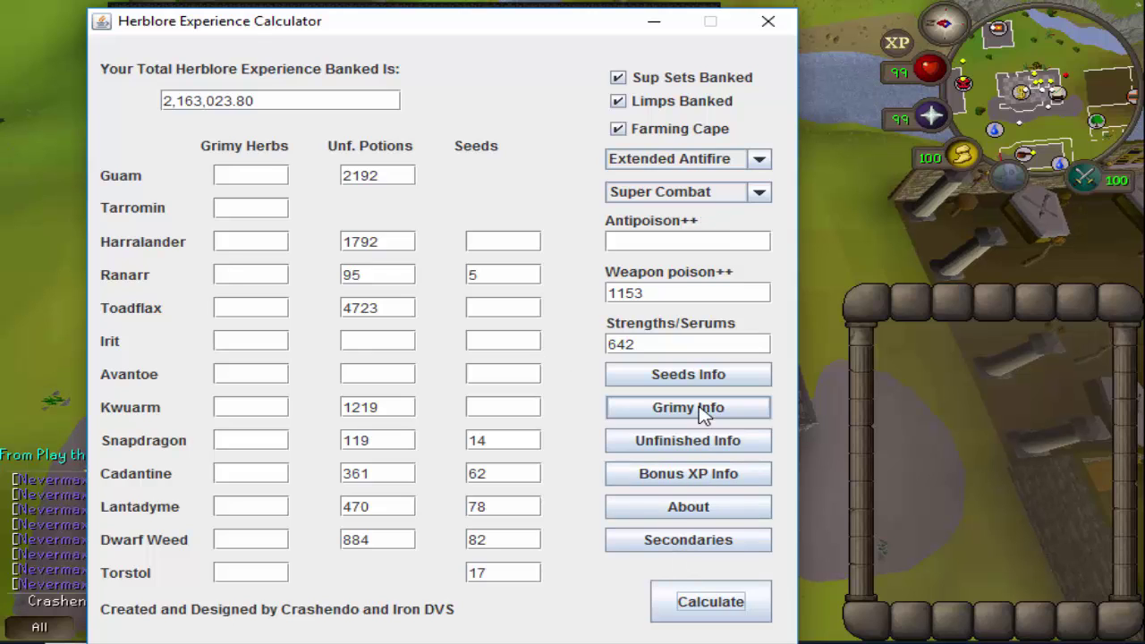
Step: Open the seeds breakdown to examine the herbs and cleaning experience expected from the entered seeds
{"action": "left_click", "coordinate": [677, 375]}
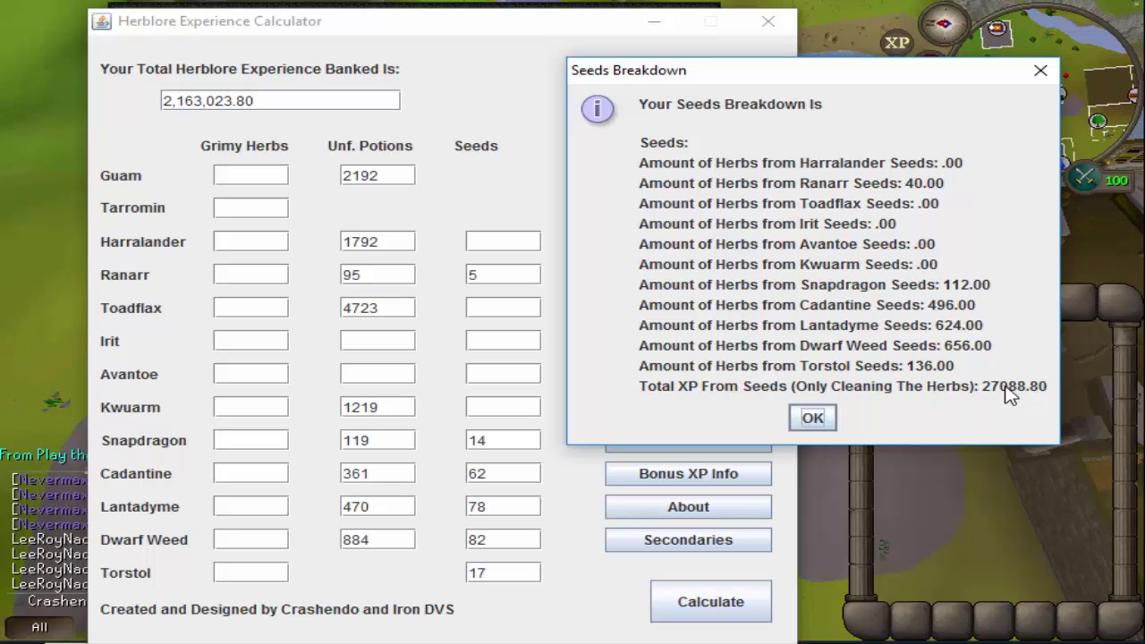
Step: Close the seeds breakdown and examine the experience expected from each type of grimy herb in the grimy herbs breakdown
{"action": "left_click", "coordinate": [830, 421]}
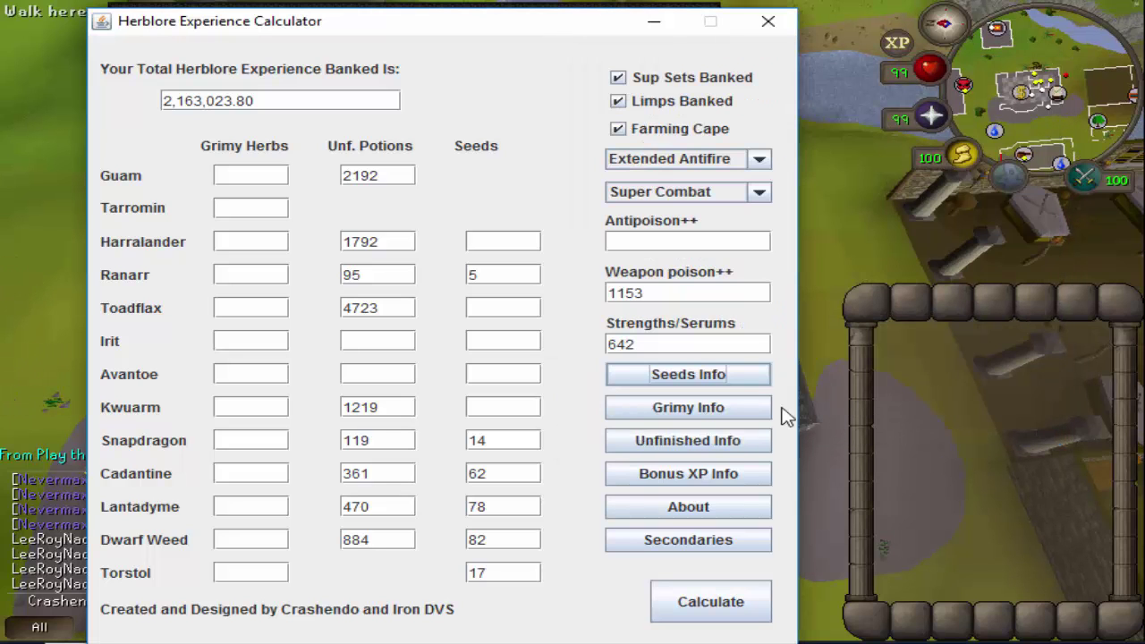
{"action": "left_click", "coordinate": [718, 409]}
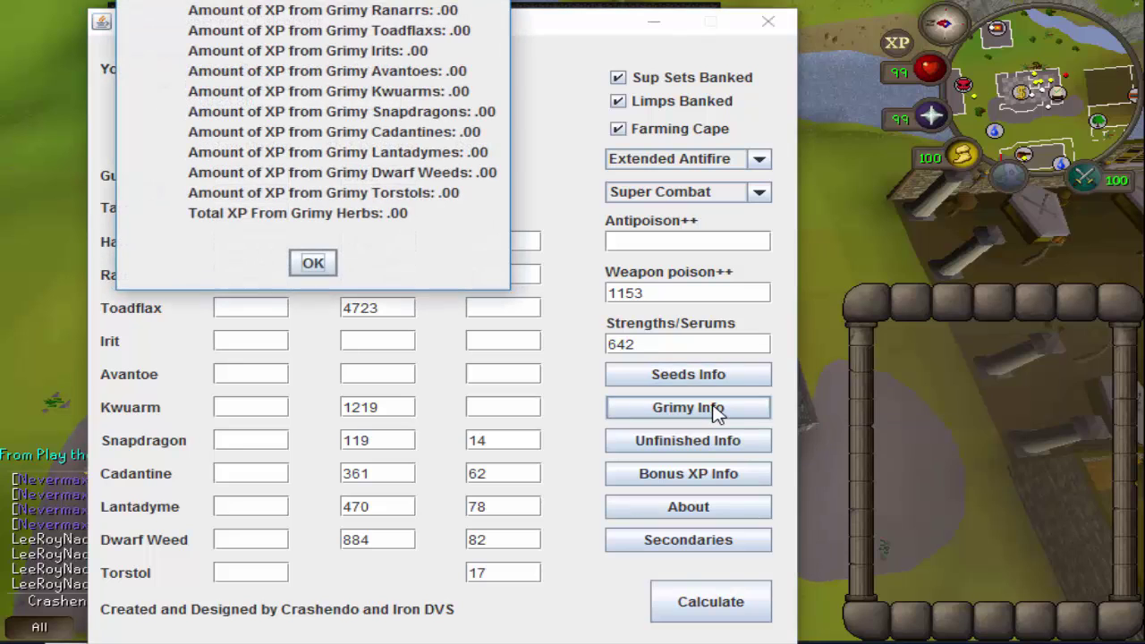
{"action": "left_click_drag", "start_coordinate": [309, 0], "coordinate": [487, 108]}
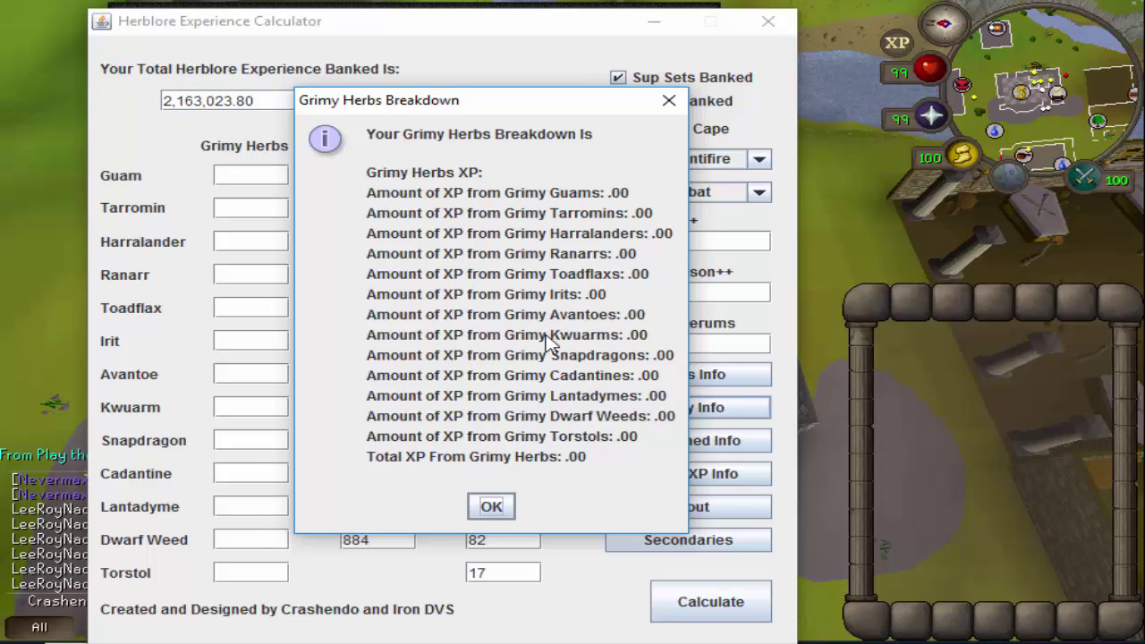
{"action": "left_click", "coordinate": [514, 506]}
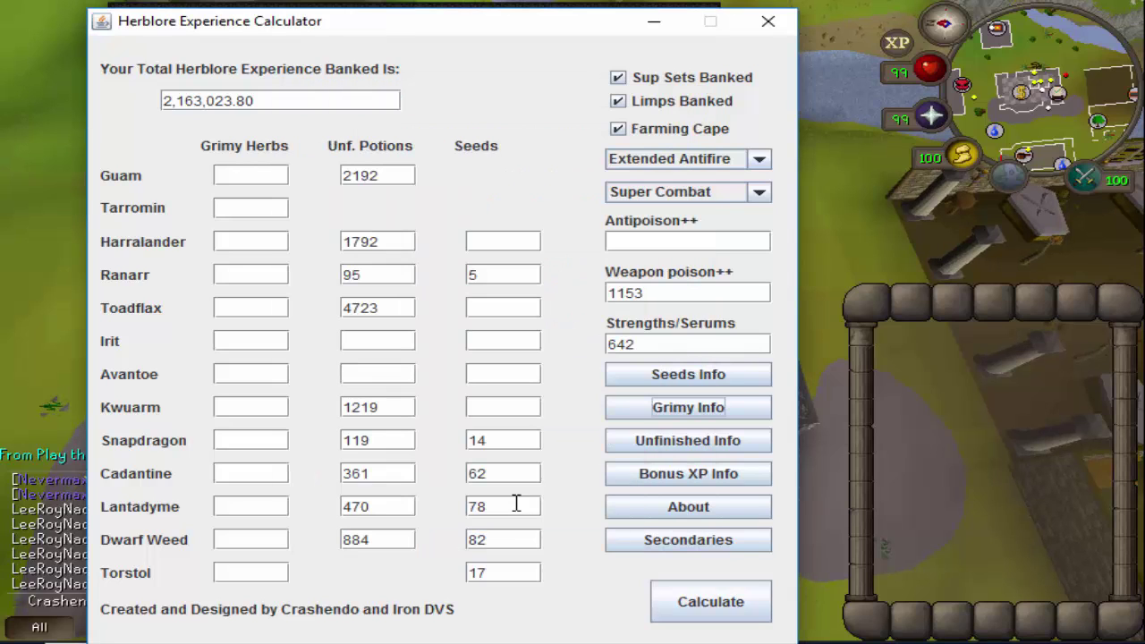
Step: Examine the experience expected from each potion in the unfinished potions breakdown, moving the dialog clear of the entered amounts
{"action": "left_click", "coordinate": [635, 443]}
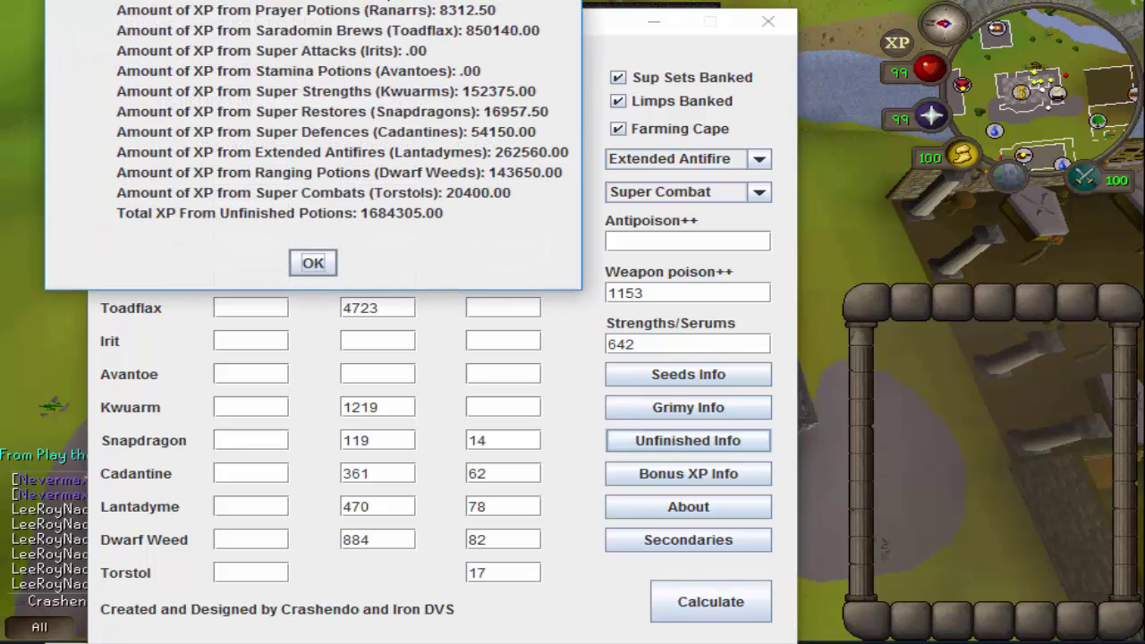
{"action": "left_click_drag", "start_coordinate": [333, 2], "coordinate": [347, 136]}
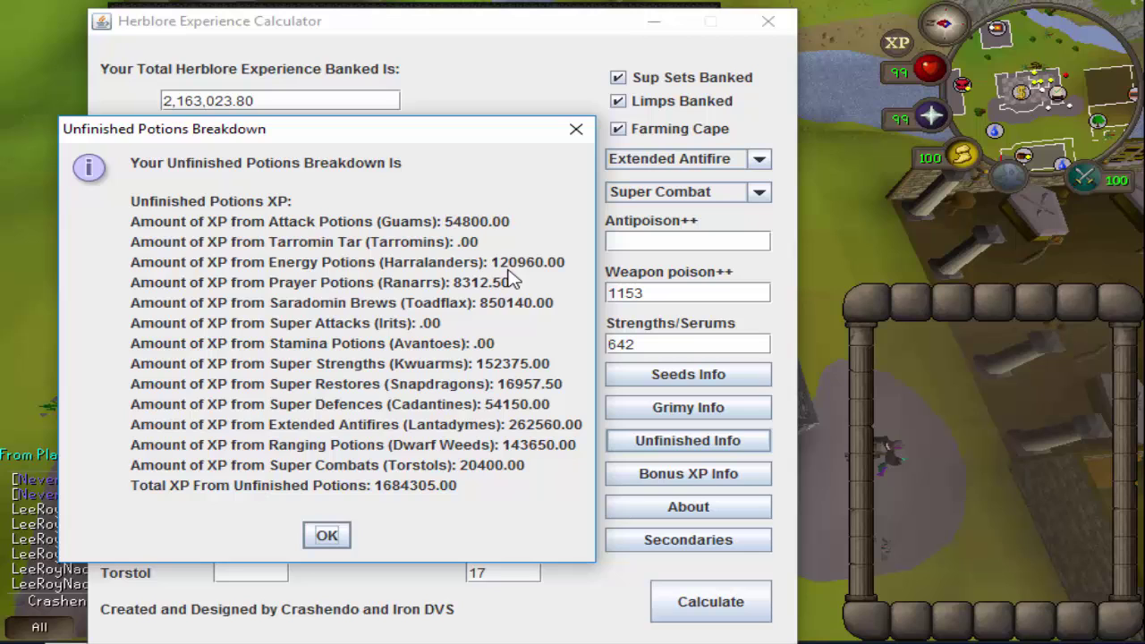
{"action": "left_click_drag", "start_coordinate": [373, 136], "coordinate": [839, 108]}
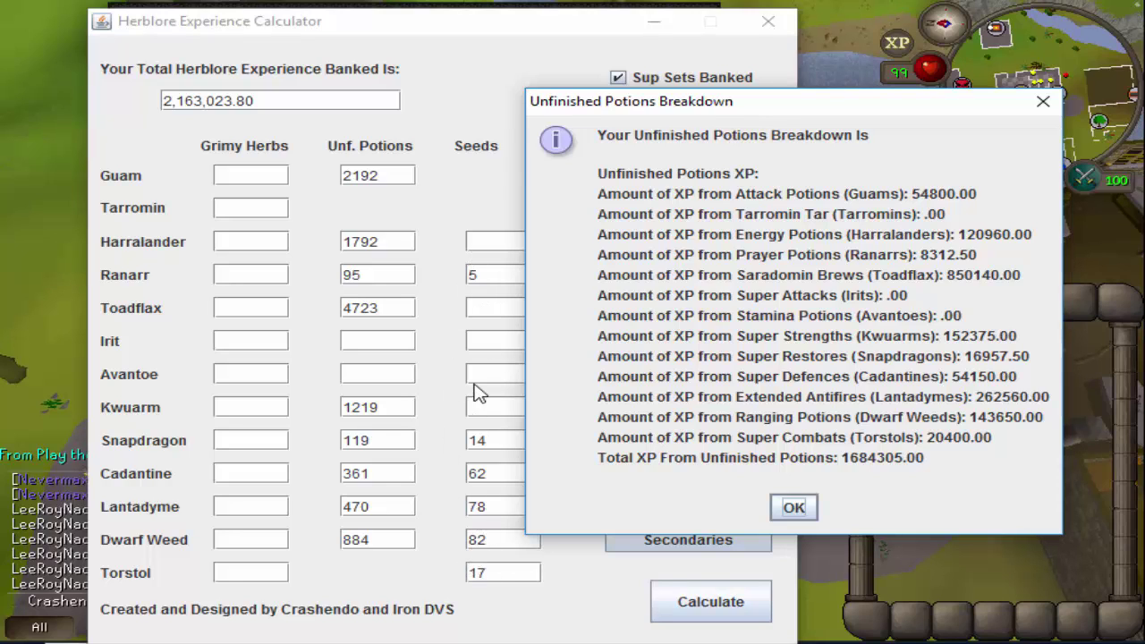
{"action": "left_click", "coordinate": [794, 507]}
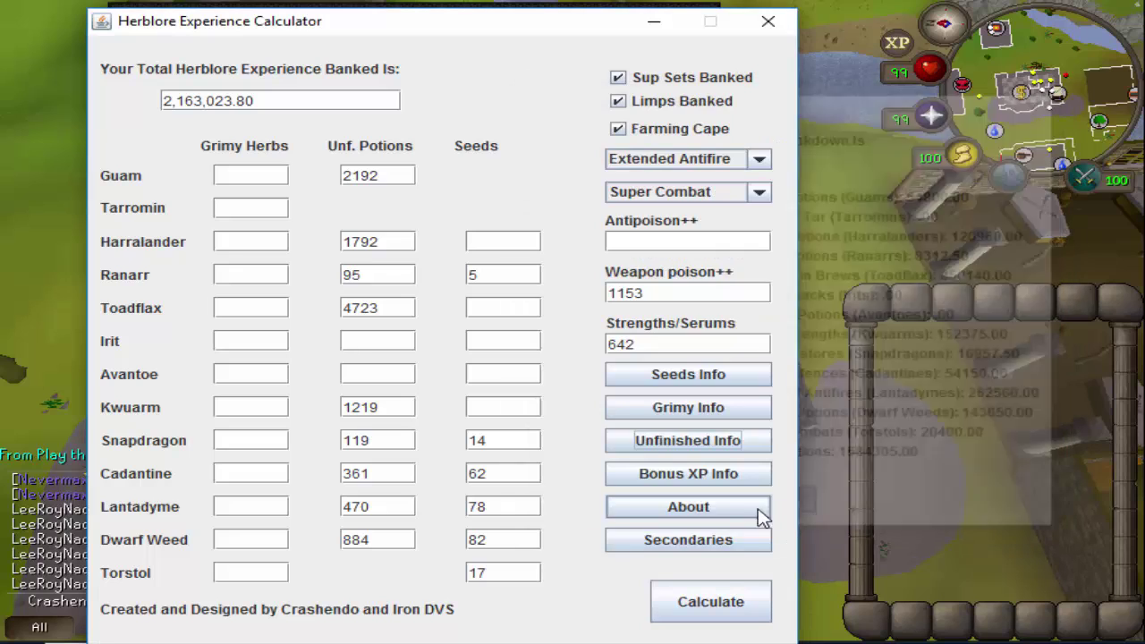
Step: Review the secondary collection information for the time needed to gather each potion's secondary ingredients
{"action": "left_click", "coordinate": [677, 547]}
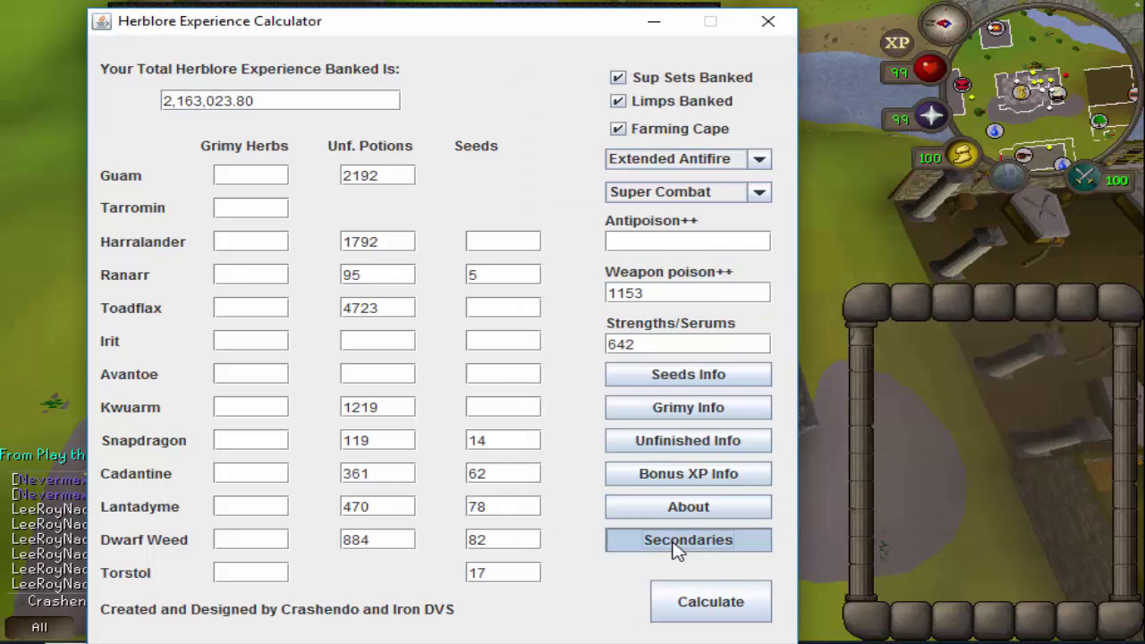
{"action": "left_click_drag", "start_coordinate": [283, 2], "coordinate": [437, 80]}
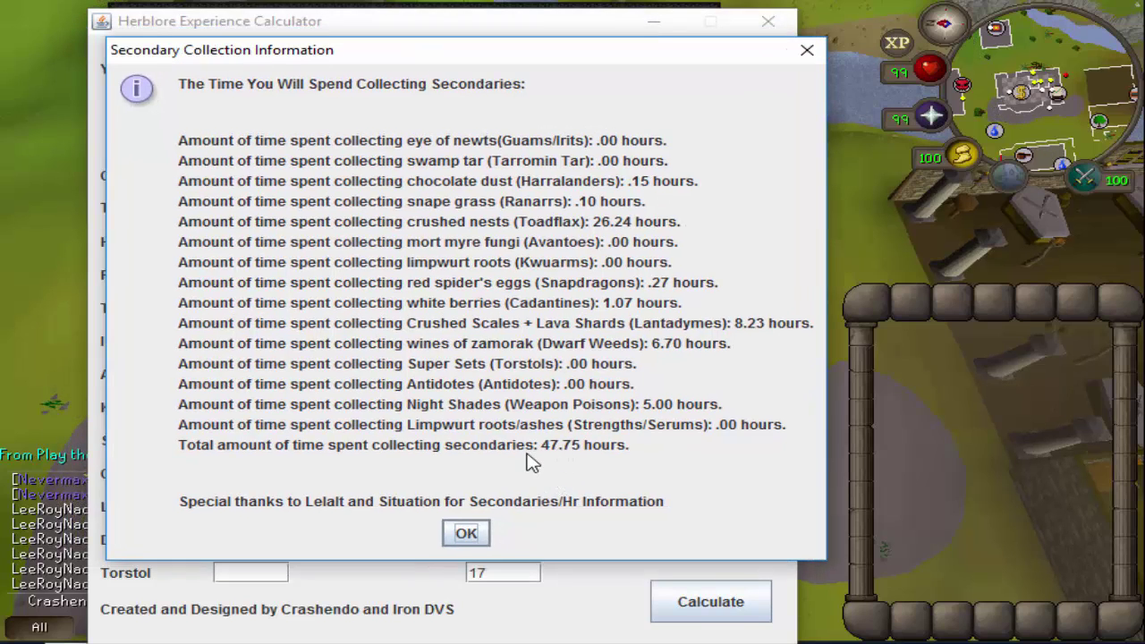
{"action": "left_click", "coordinate": [467, 534]}
Step: Glance at the game's bank and return to the calculator to review the bonus XP breakdown for antipoisons, weapon poisons and strengths/serums
{"action": "right_click", "coordinate": [855, 402]}
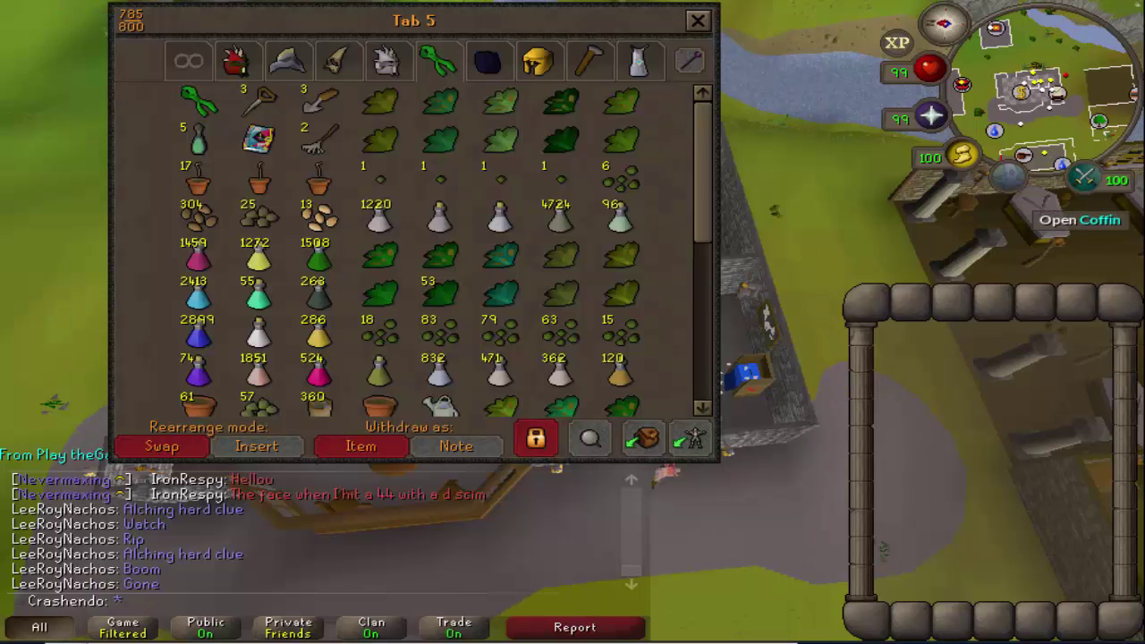
{"action": "key", "text": "alt+Tab"}
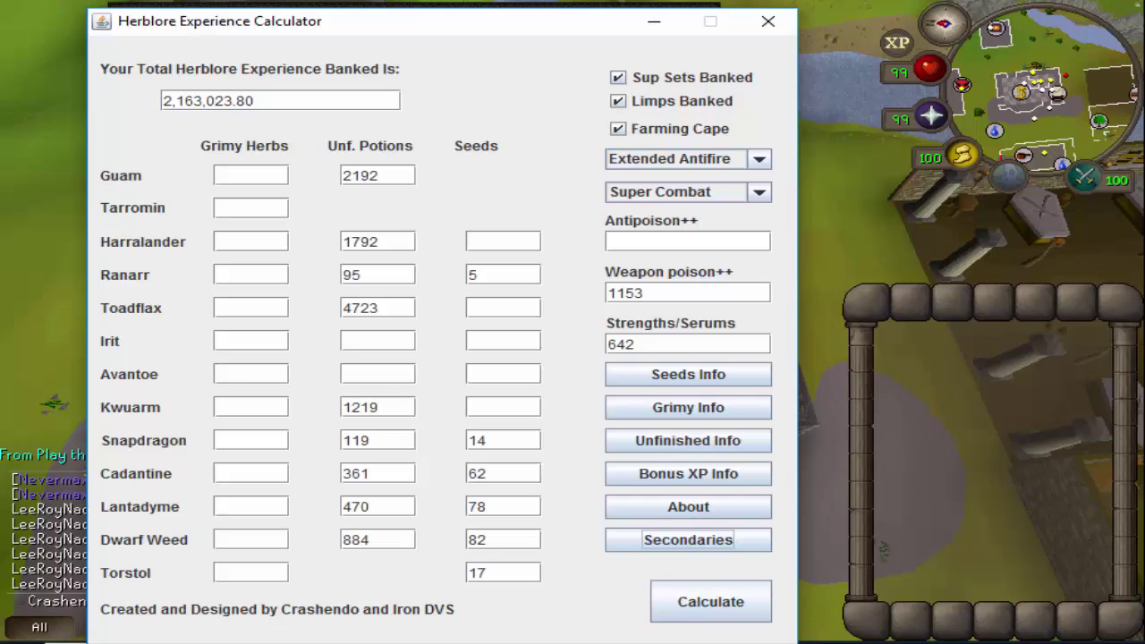
{"action": "left_click", "coordinate": [646, 477]}
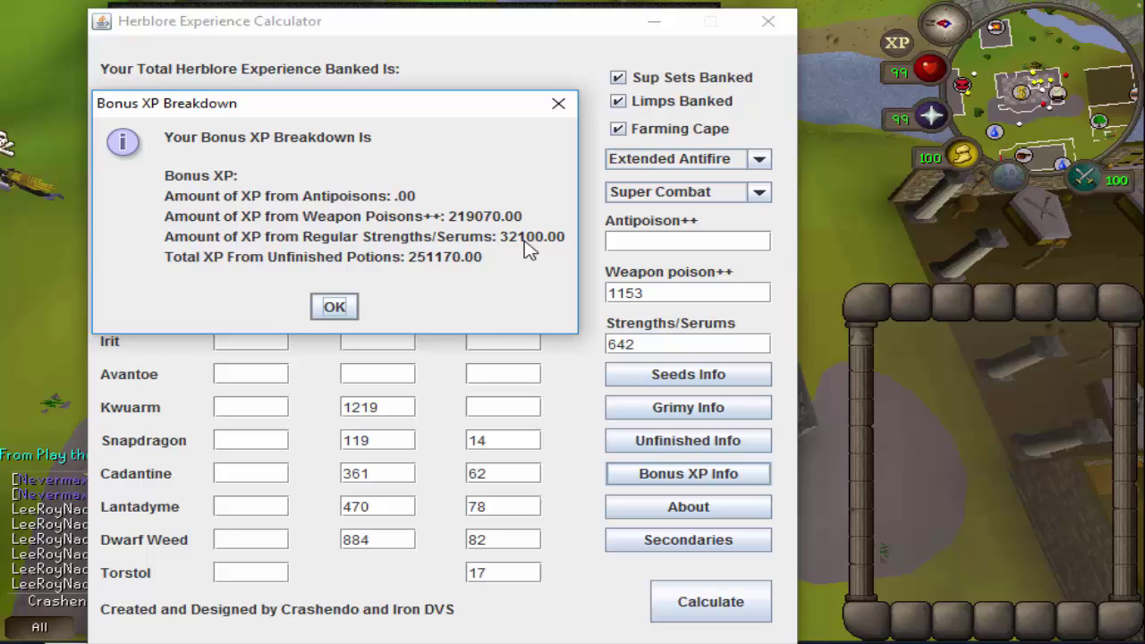
{"action": "left_click", "coordinate": [332, 307]}
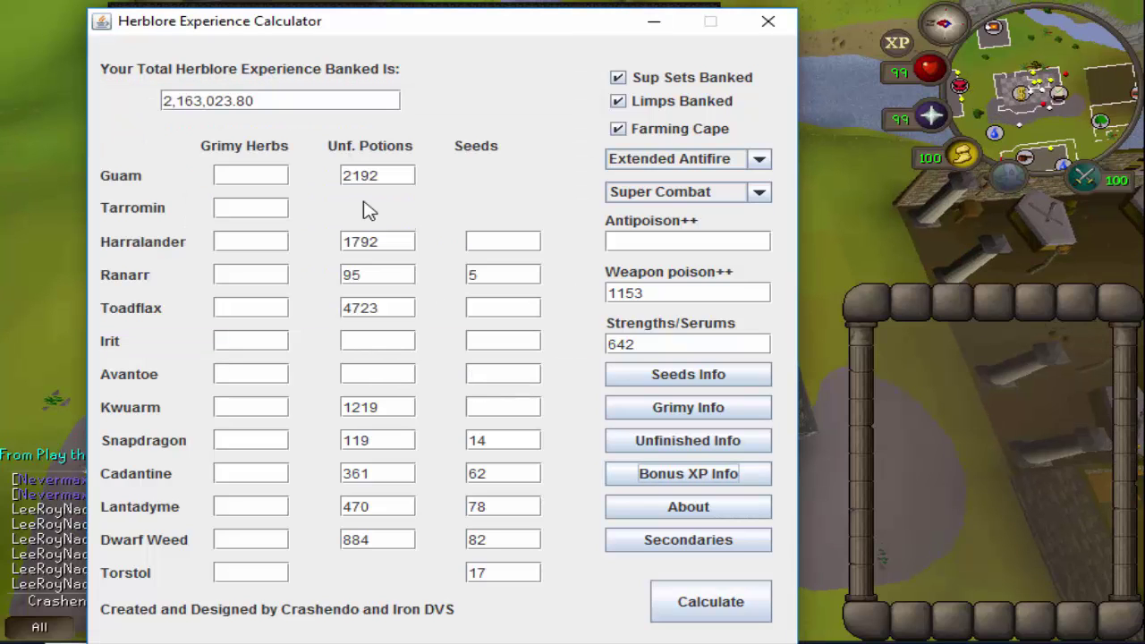